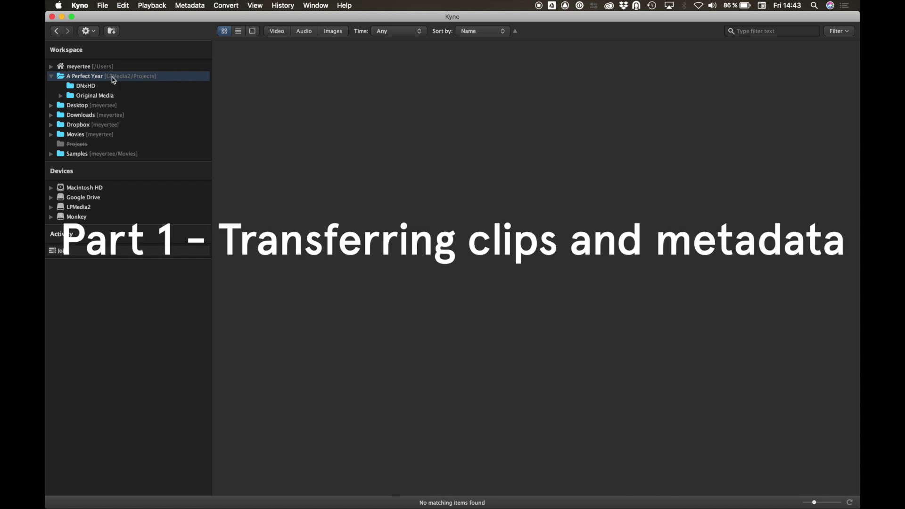
Step: List only the video clips from the A Perfect Year project's Original Media folder, including all its subfolders
double_click(98, 97)
click(112, 31)
click(278, 31)
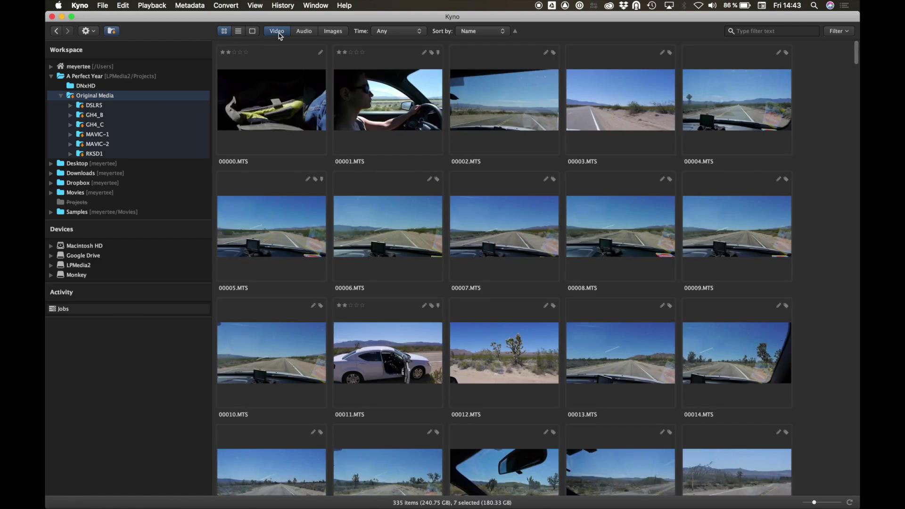
Step: Filter the clips to a rating of at least one star and a frame rate of 29.97p
click(839, 32)
click(819, 93)
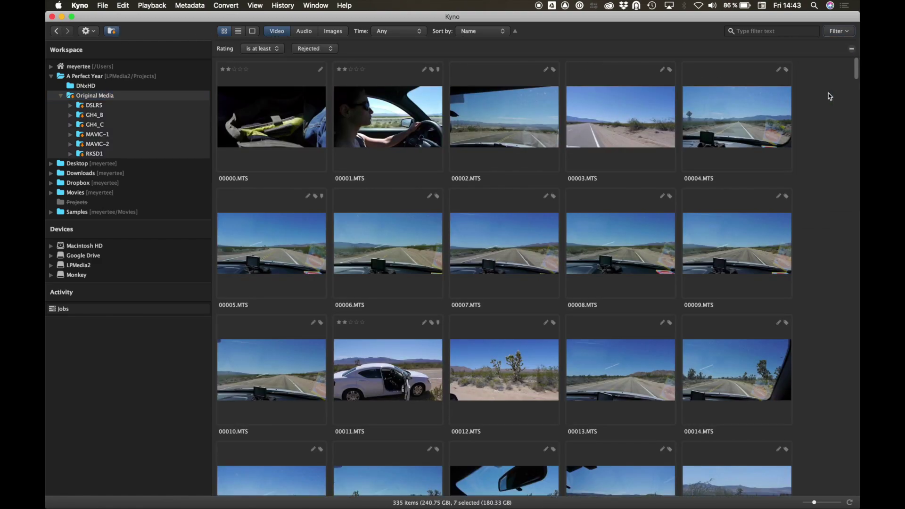
click(312, 48)
click(314, 70)
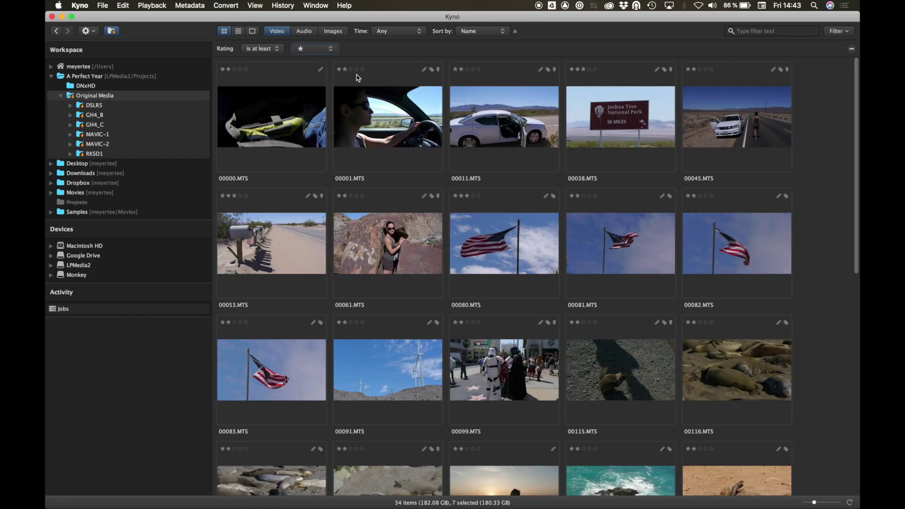
click(832, 32)
click(825, 182)
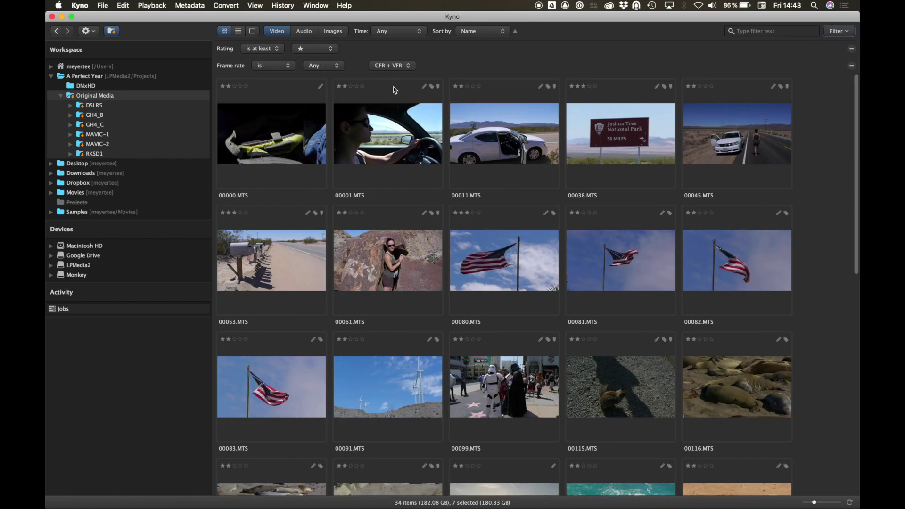
click(324, 66)
click(322, 120)
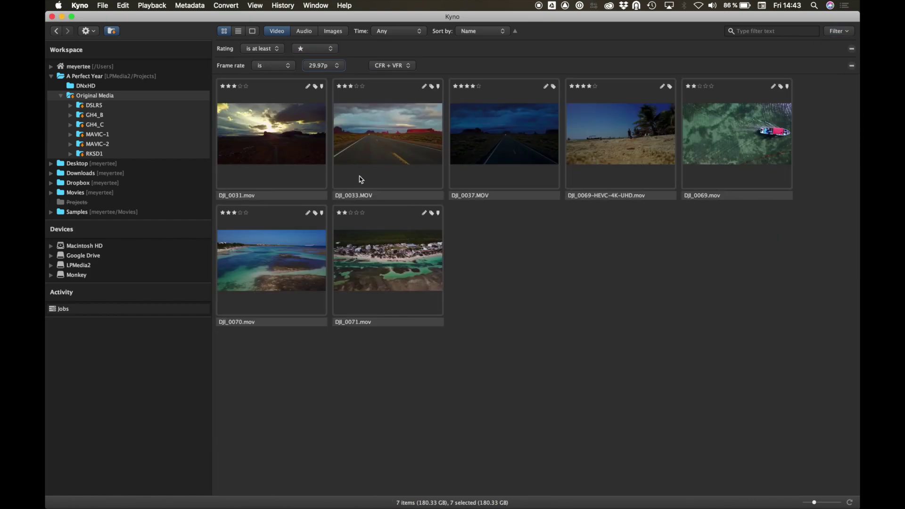
Step: Set up a conversion of all the filtered clips with the DNxHD 1080p/29.97 145 preset
right_click(299, 127)
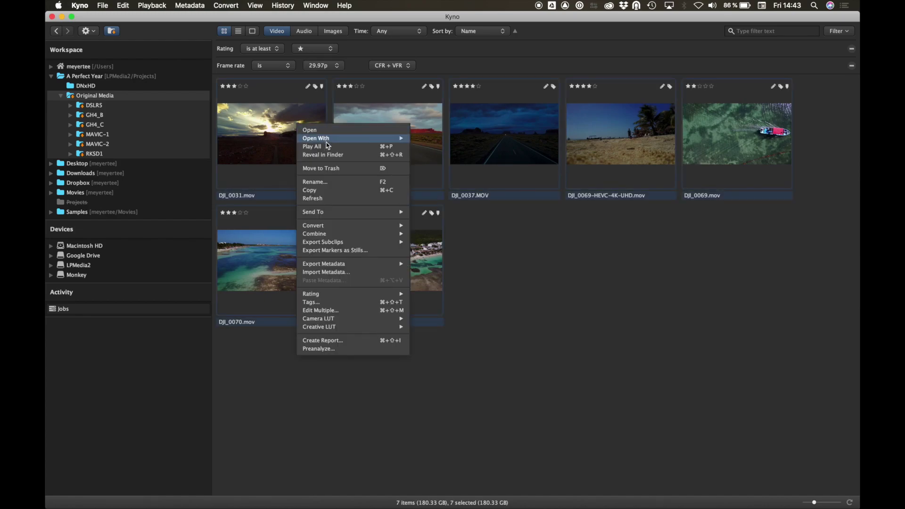
mouse_move(343, 227)
mouse_move(439, 246)
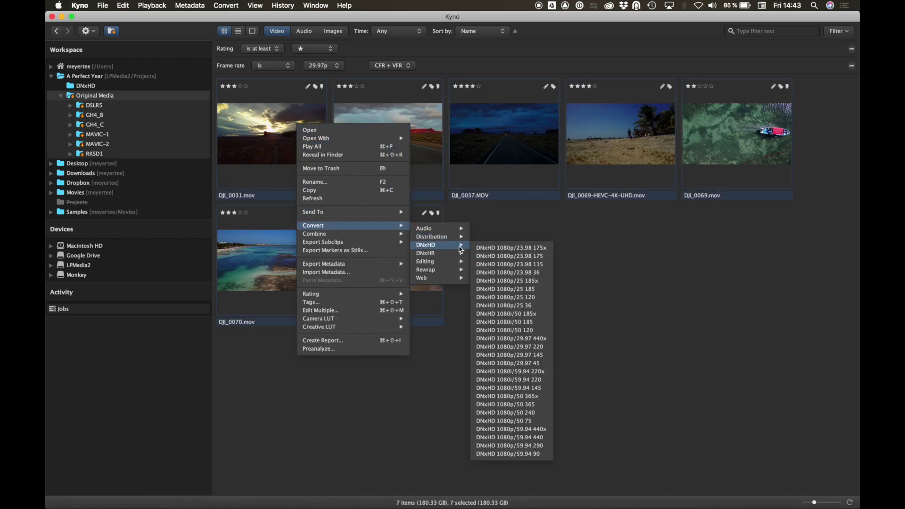
click(519, 355)
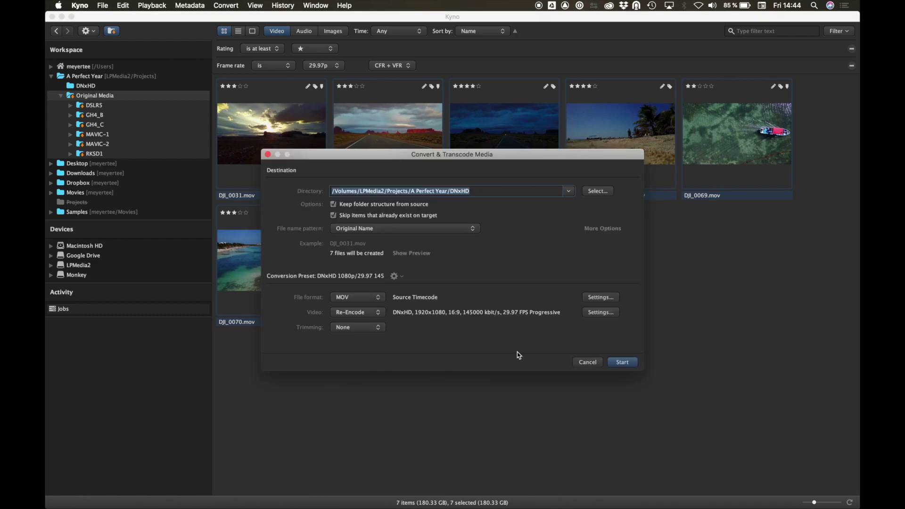
Step: Turn off keeping the source folder structure, set the file format to MXF and start the conversion into the DNxHD folder
click(401, 209)
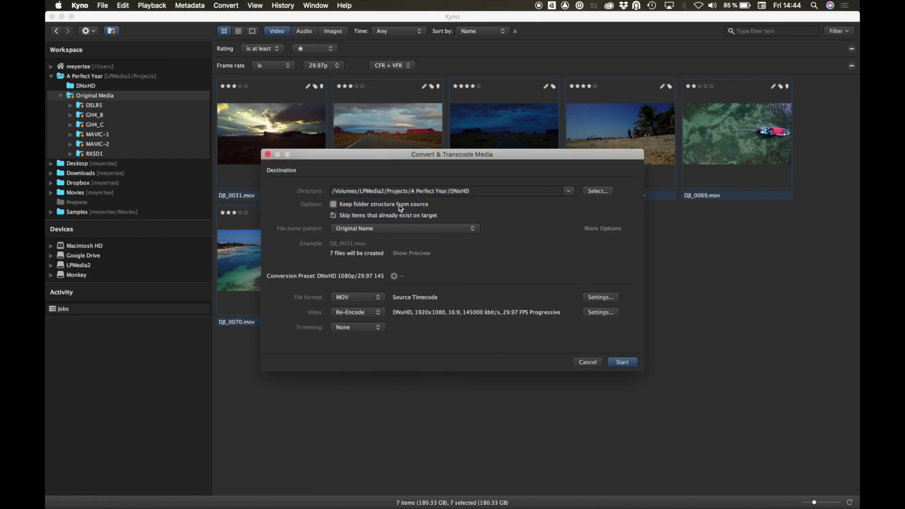
click(390, 219)
click(360, 298)
click(355, 307)
click(622, 362)
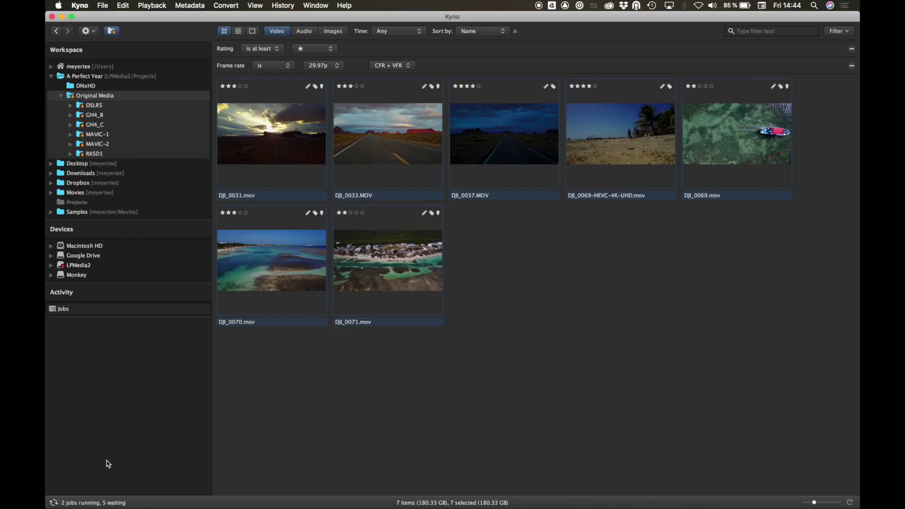
click(71, 504)
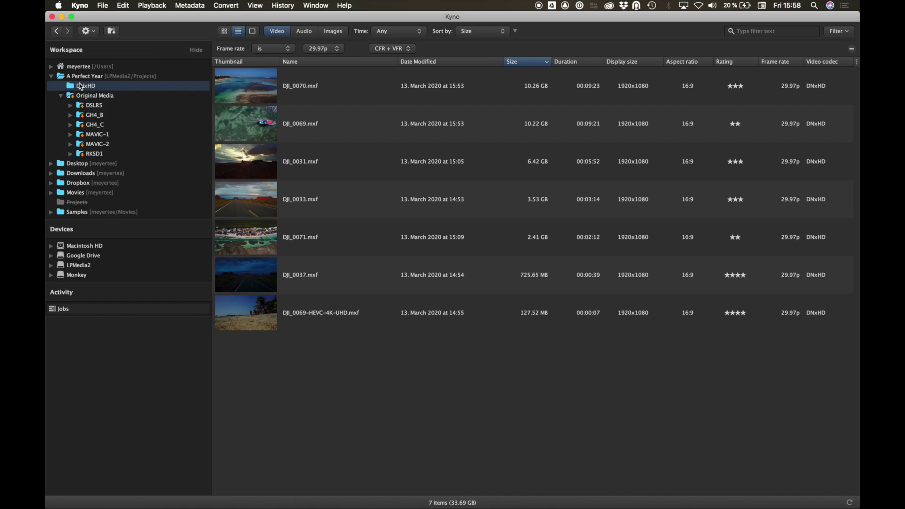
Step: Export the metadata of all clips in the DNxHD folder as an Avid Log Exchange file for 1080 at 29.97p, including subclips
key(super+a)
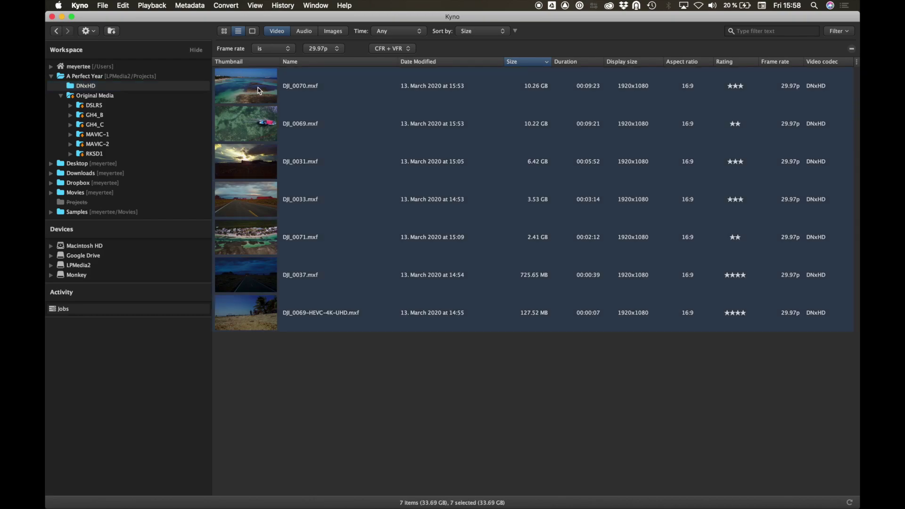
right_click(259, 91)
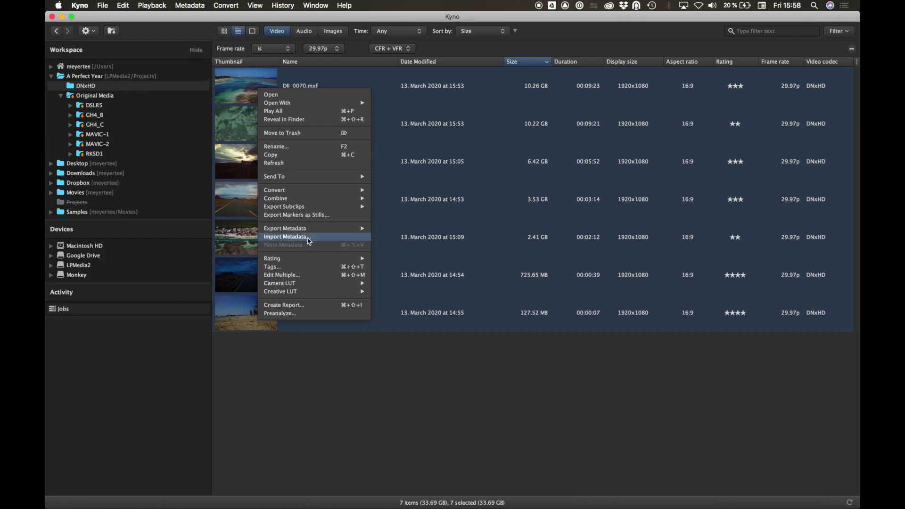
mouse_move(313, 230)
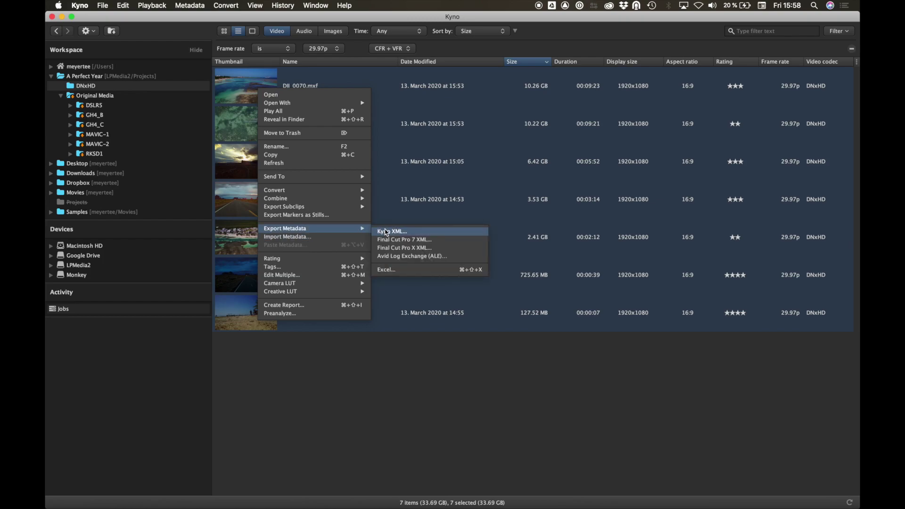
click(399, 256)
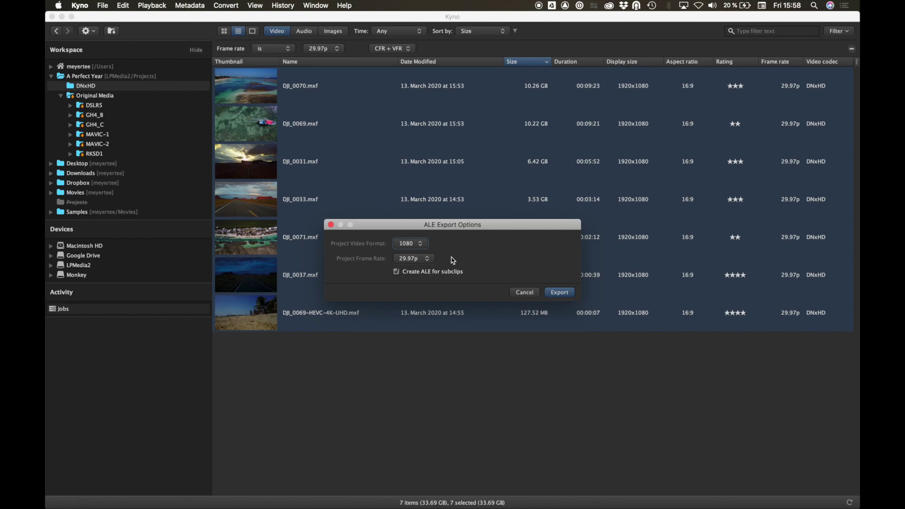
click(556, 292)
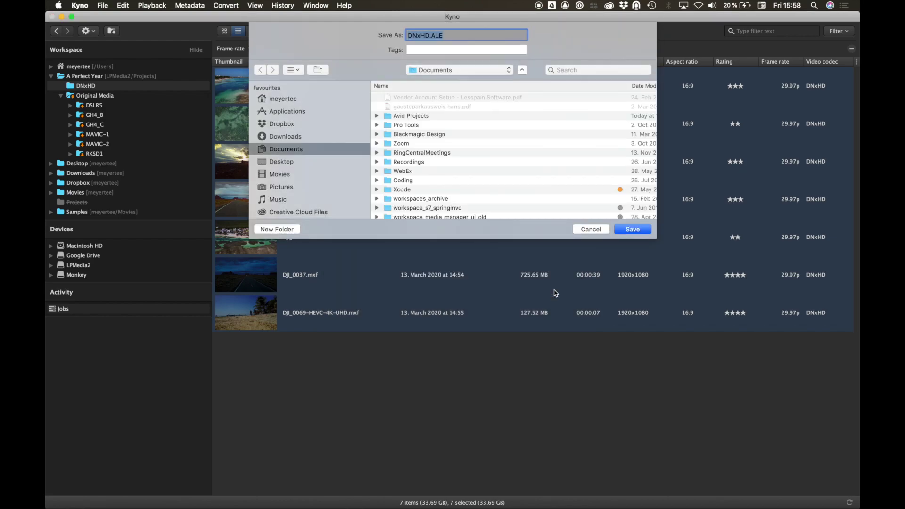
Step: Name the ALE file "A Perfect Year" and choose the Projects/A Perfect Year folder on LPMedia2 as its destination
scroll(292, 113, down, 5)
click(285, 98)
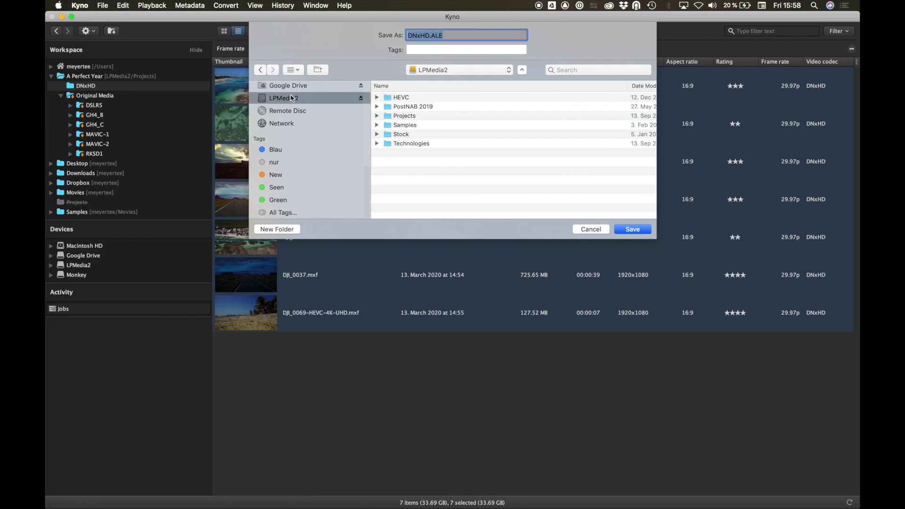
double_click(413, 119)
double_click(414, 106)
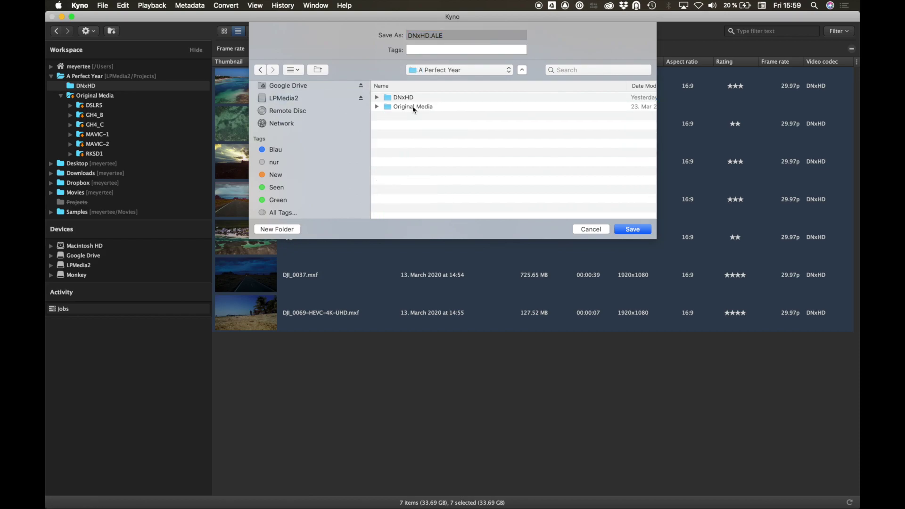
double_click(415, 35)
text(A Perfect Year)
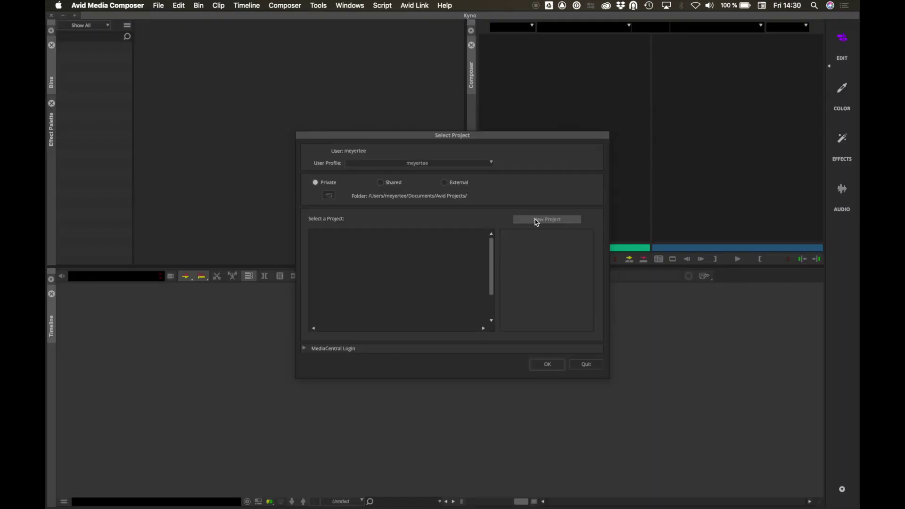
Step: In Avid Media Composer, create a private project named "Kyno" in HD 1080p/29.97 format and open it
click(537, 220)
text(Kyno)
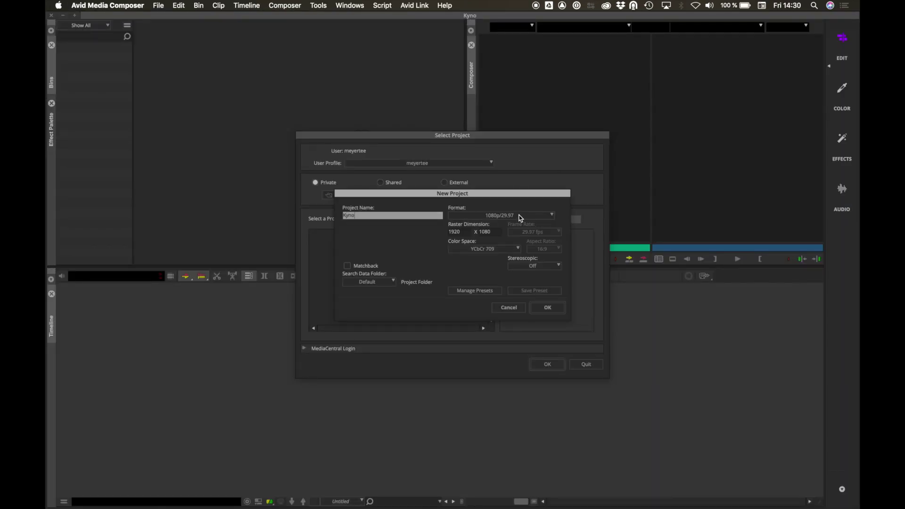
click(518, 215)
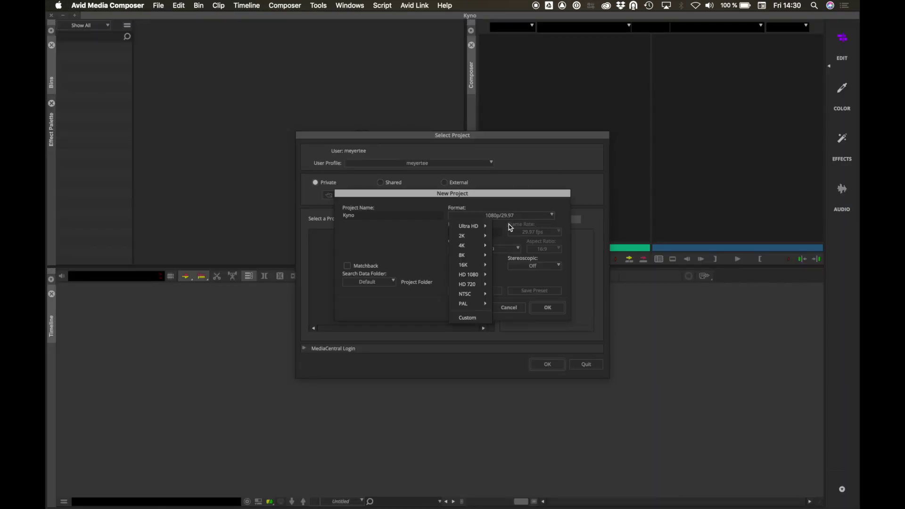
mouse_move(486, 276)
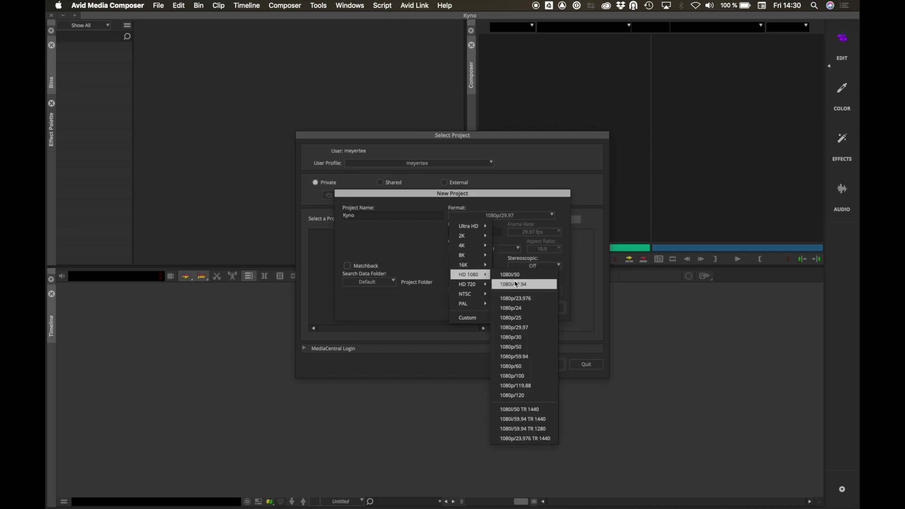
click(517, 328)
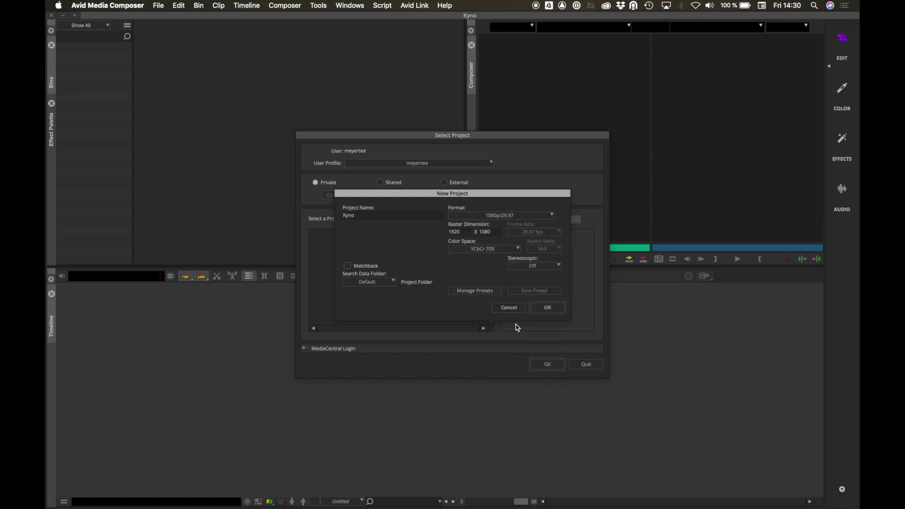
click(546, 310)
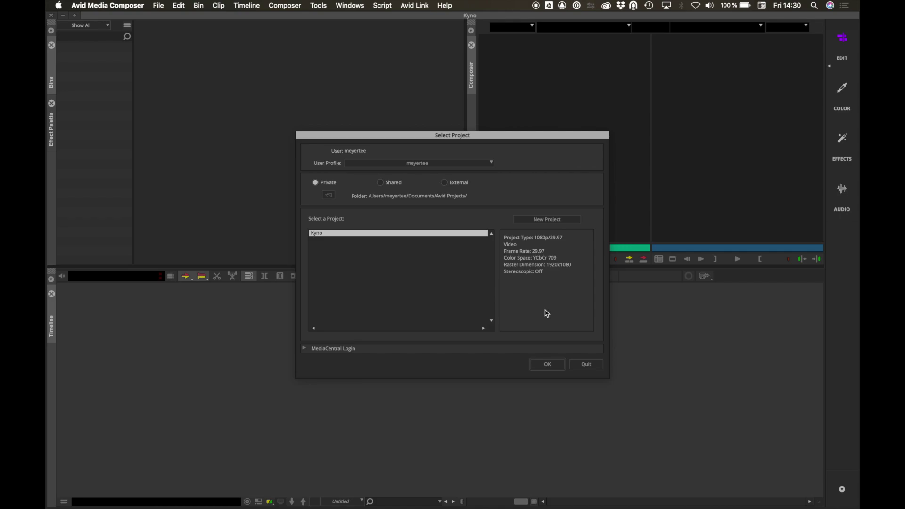
click(548, 364)
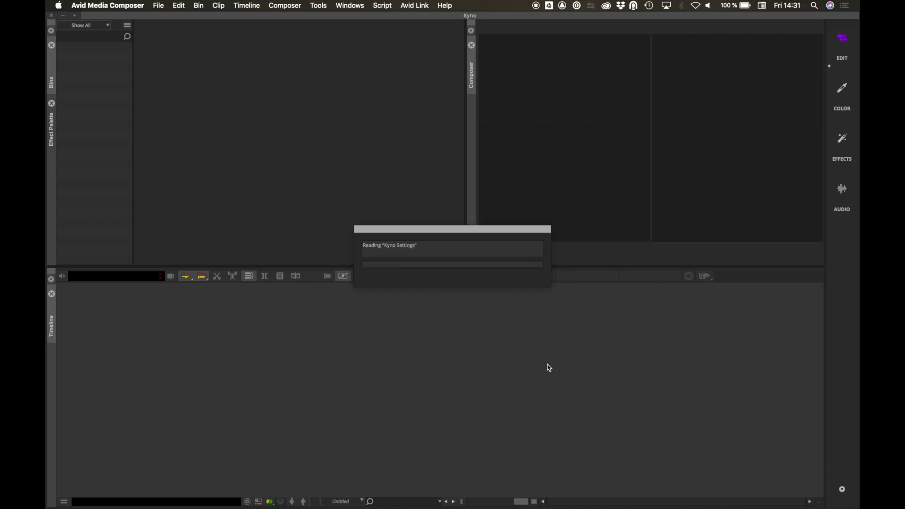
Step: Set the project's media creation video resolution for imports to DNxHD 145
click(160, 5)
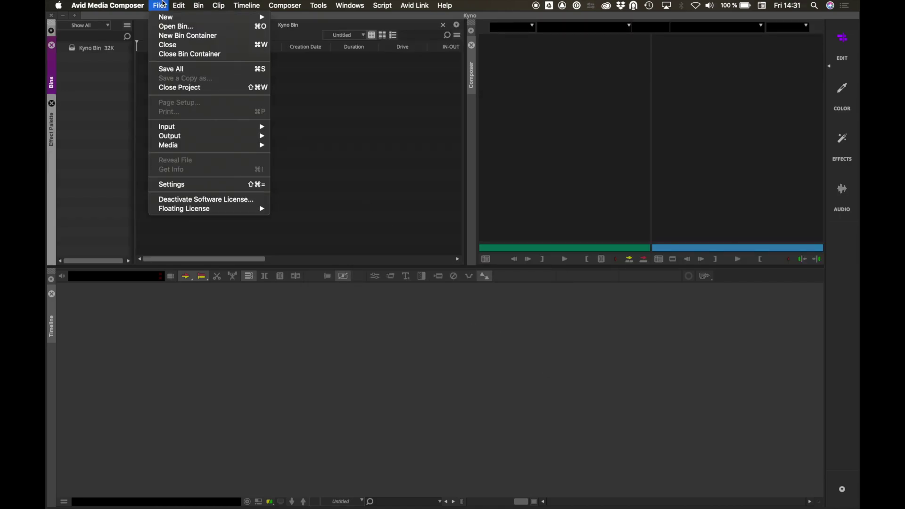
click(169, 184)
click(379, 188)
double_click(378, 188)
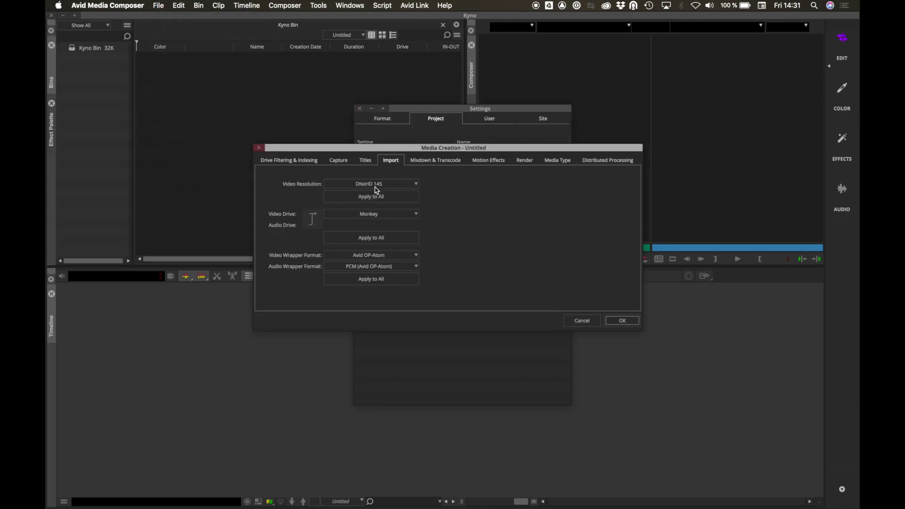
click(375, 184)
click(357, 220)
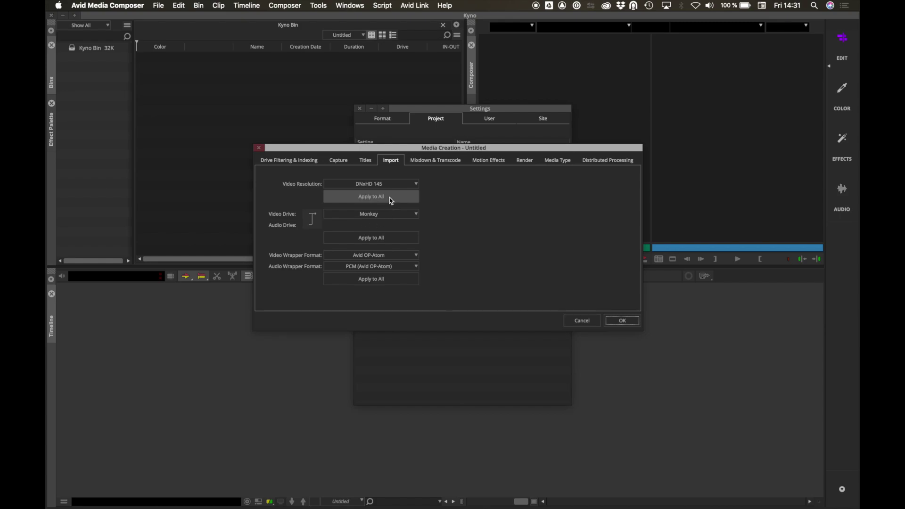
click(623, 321)
click(360, 109)
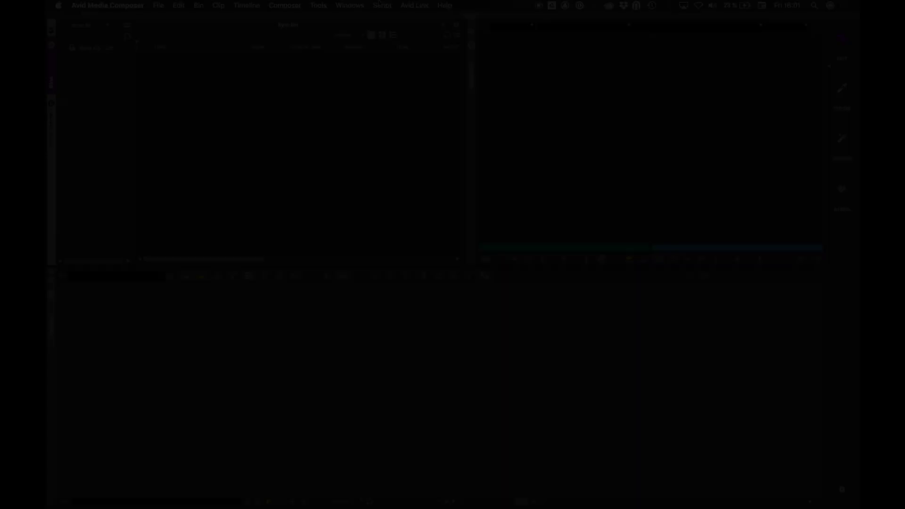
Step: Import all MXF clips from LPMedia2/Projects/A Perfect Year/DNxHD into the Kyno Bin using the Source Browser
click(315, 5)
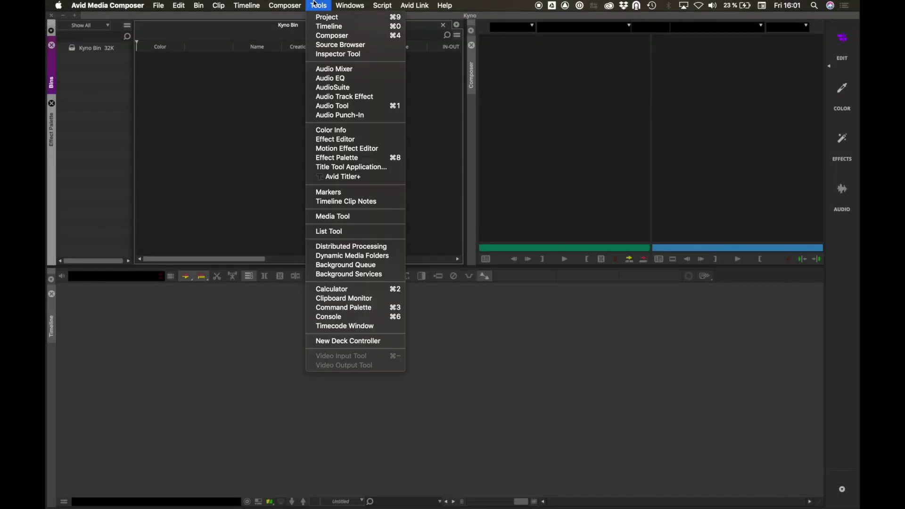
click(341, 44)
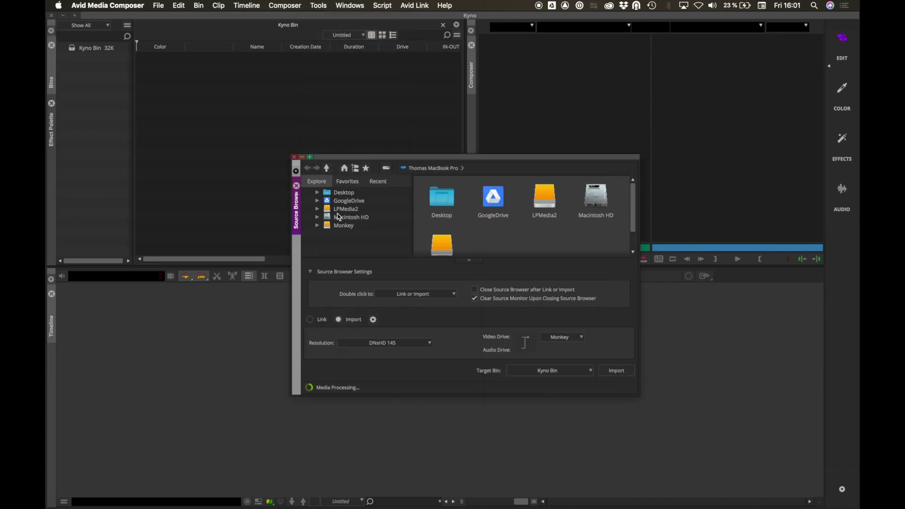
click(344, 209)
double_click(544, 207)
double_click(494, 204)
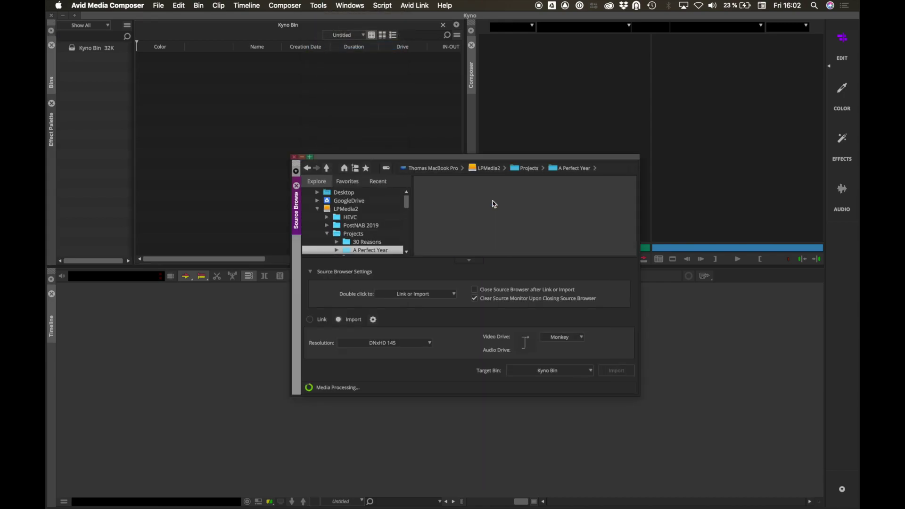
double_click(442, 201)
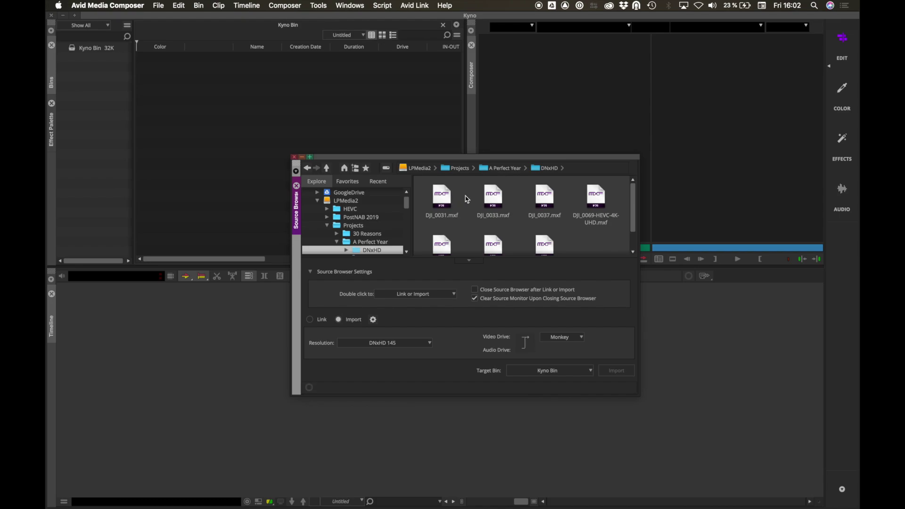
scroll(554, 234, down, 2)
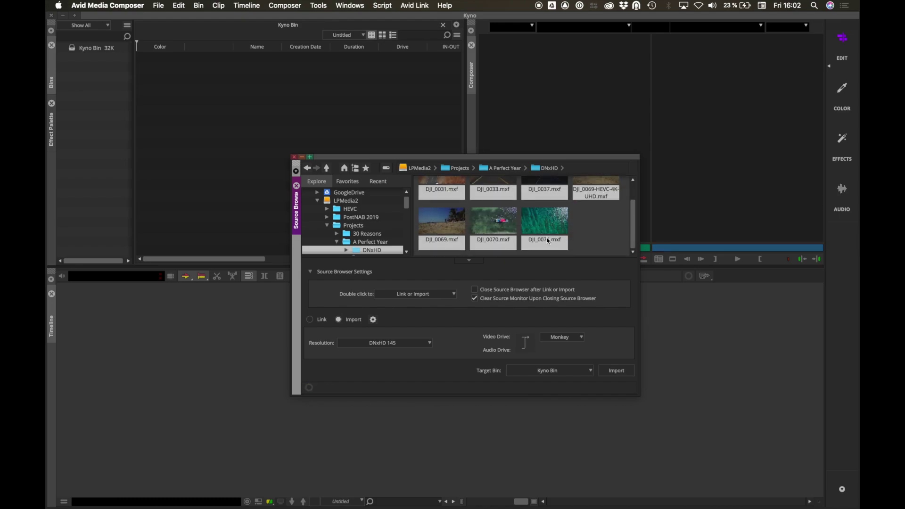
click(612, 371)
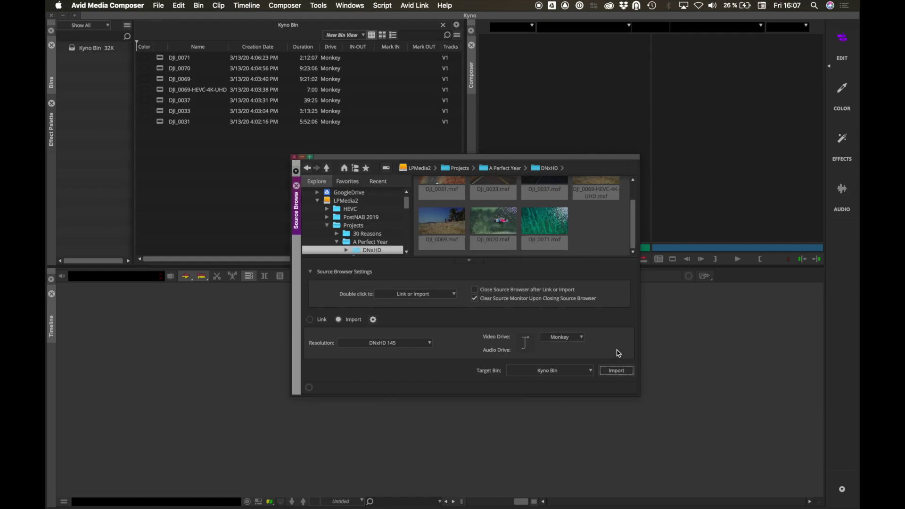
Step: Close the Source Browser and choose A Perfect Year.ALE as the media import file for the selected Kyno Bin clips
click(293, 157)
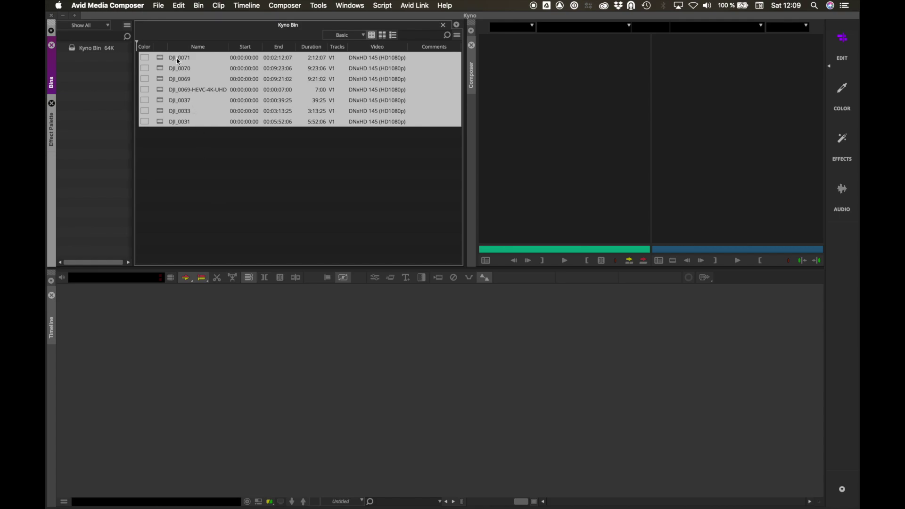
right_click(178, 61)
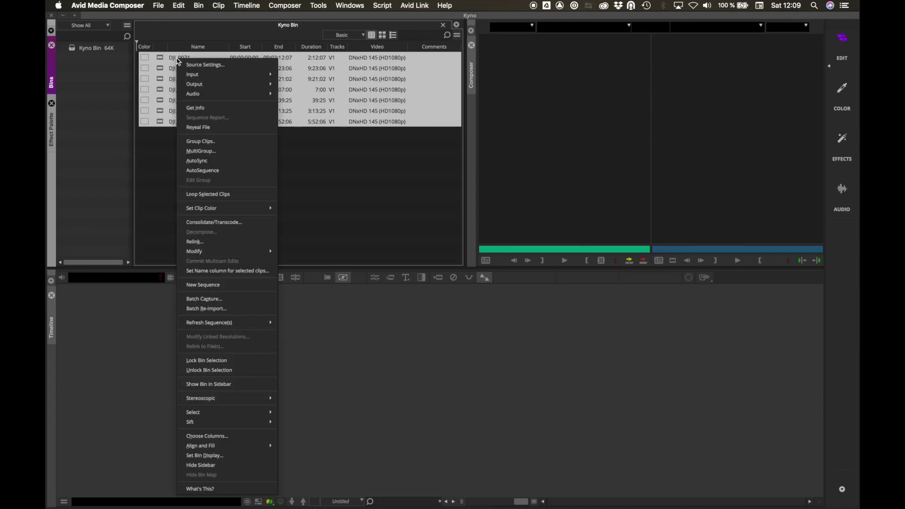
mouse_move(229, 76)
click(299, 87)
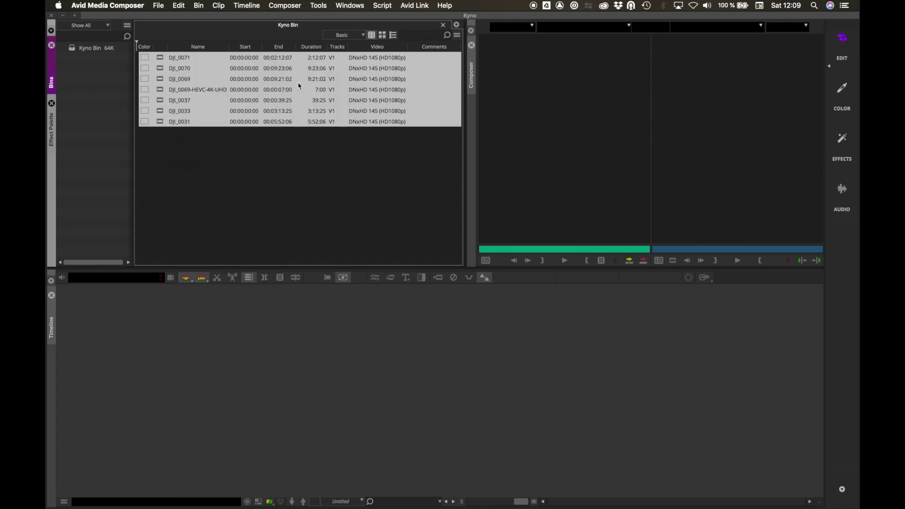
click(381, 115)
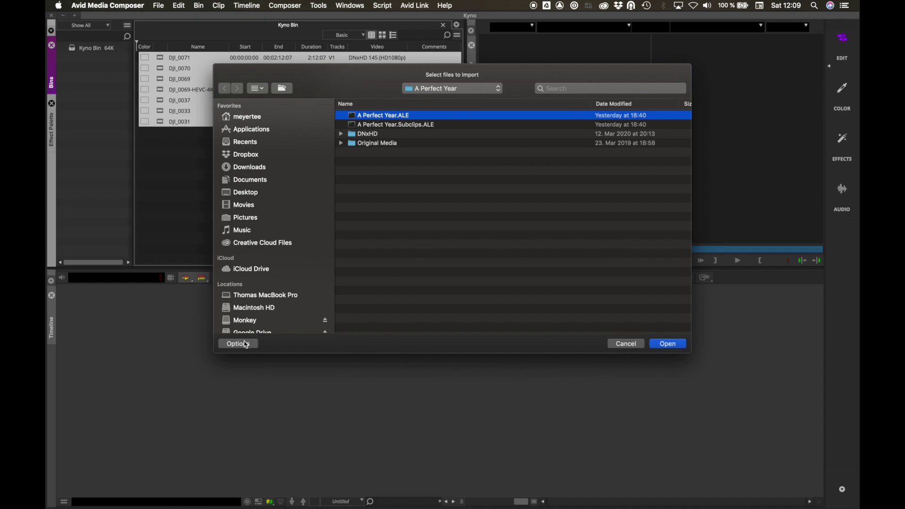
Step: Import A Perfect Year.ALE with the Shot Log option "Merge events with known master clips"
click(245, 344)
click(364, 270)
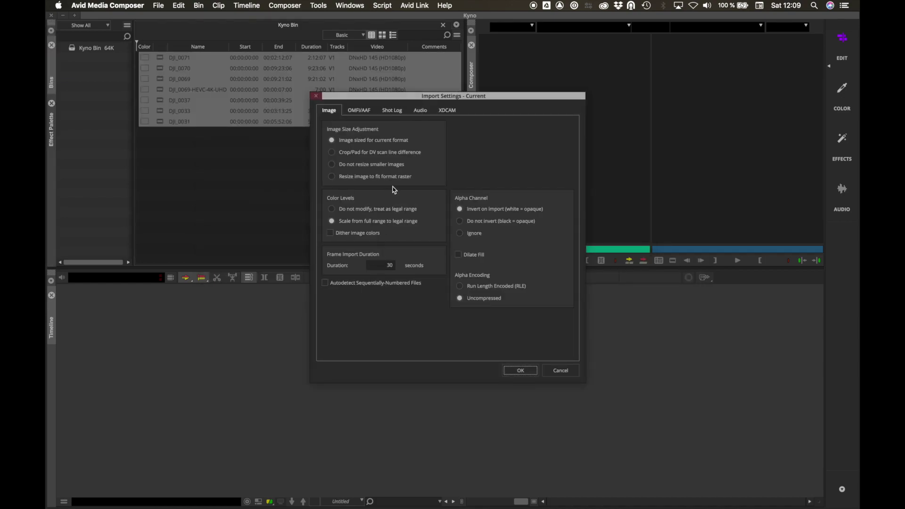
click(390, 113)
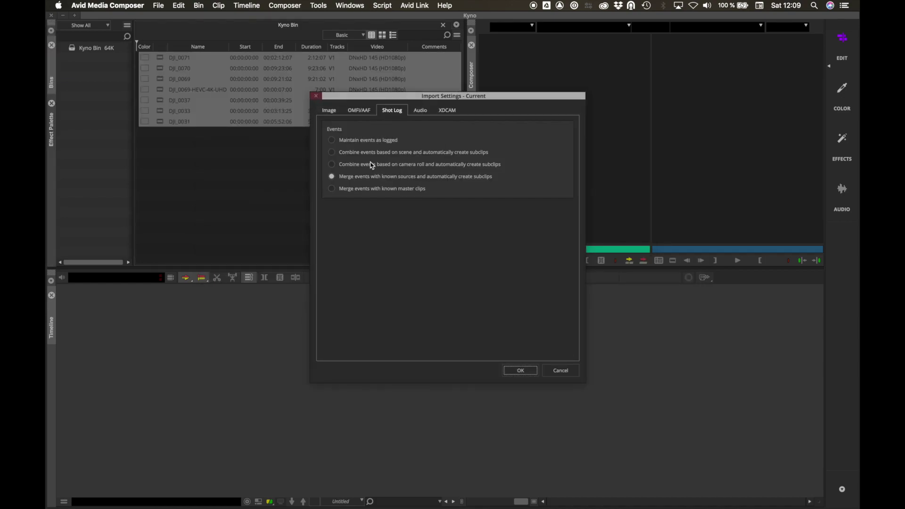
click(349, 190)
click(523, 370)
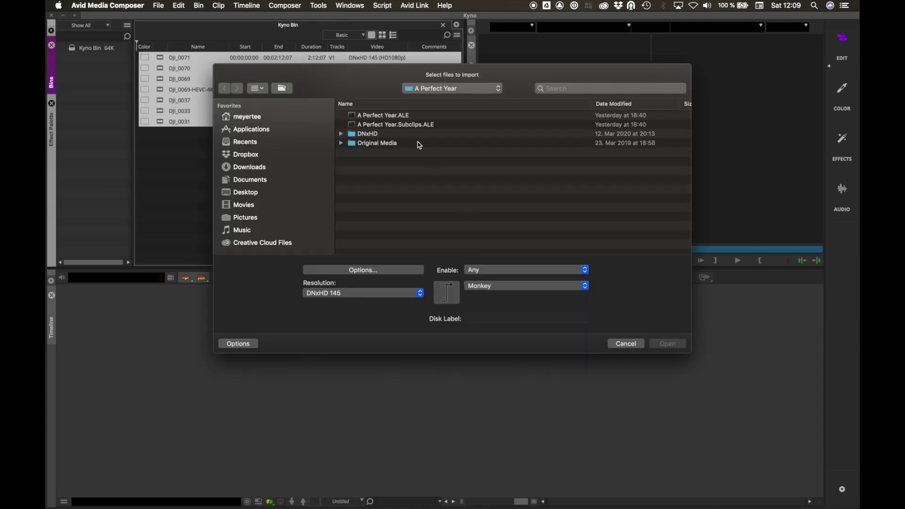
click(388, 115)
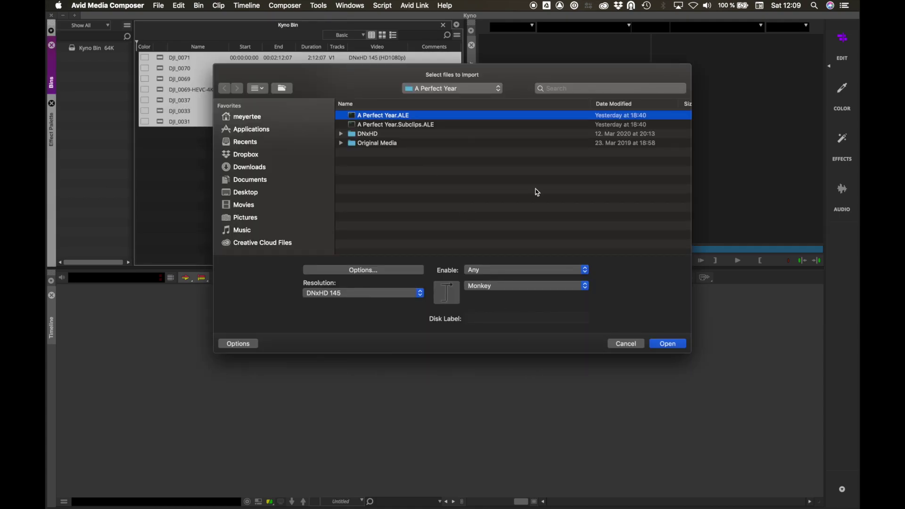
click(668, 344)
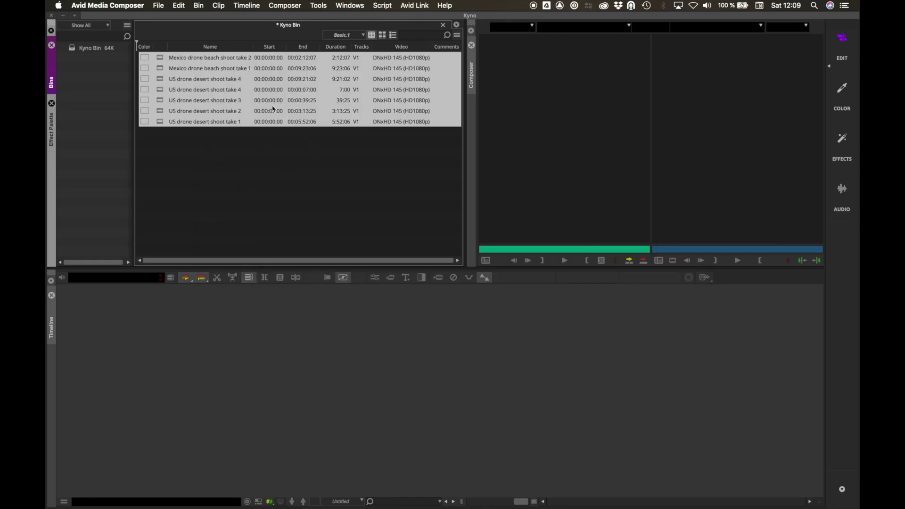
Step: Switch the bin to the Kyno view and review the clips' metadata columns through Take, Scene, Rating and Tags
click(345, 36)
click(335, 77)
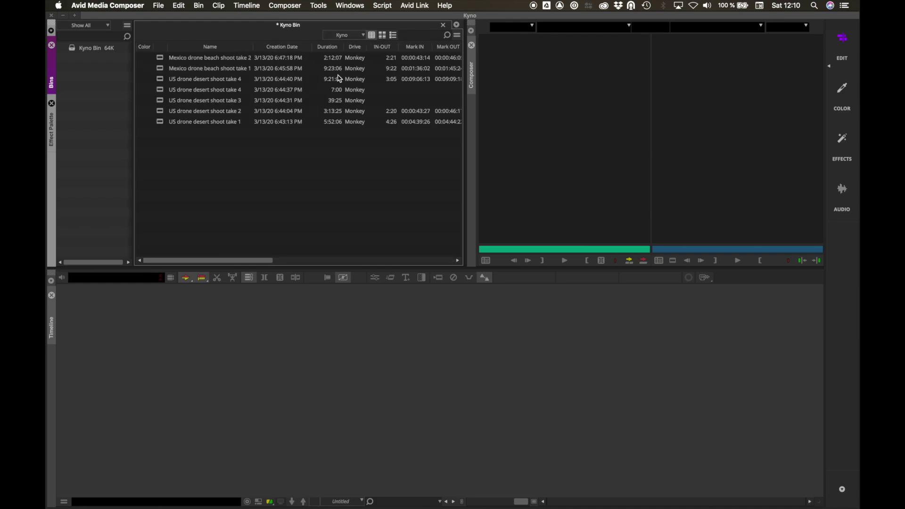
scroll(384, 91, right, 10)
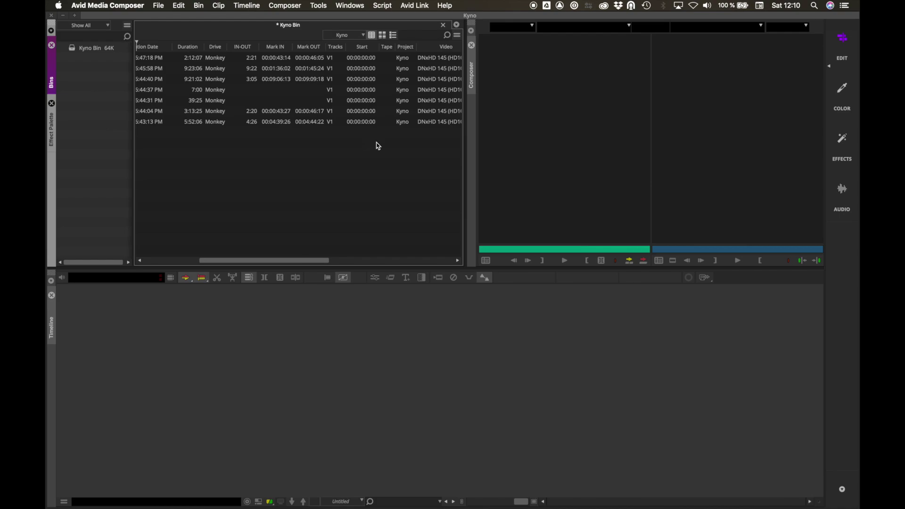
scroll(376, 143, right, 5)
scroll(377, 146, right, 10)
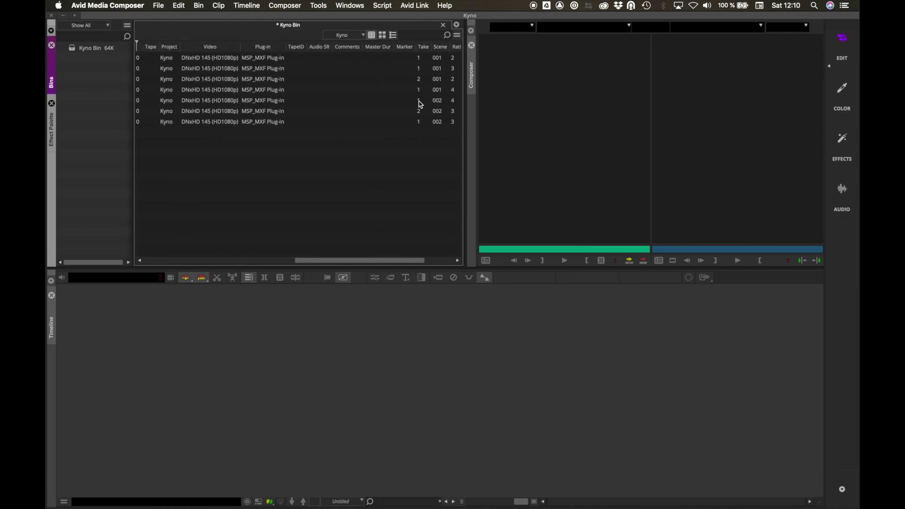
scroll(431, 114, right, 3)
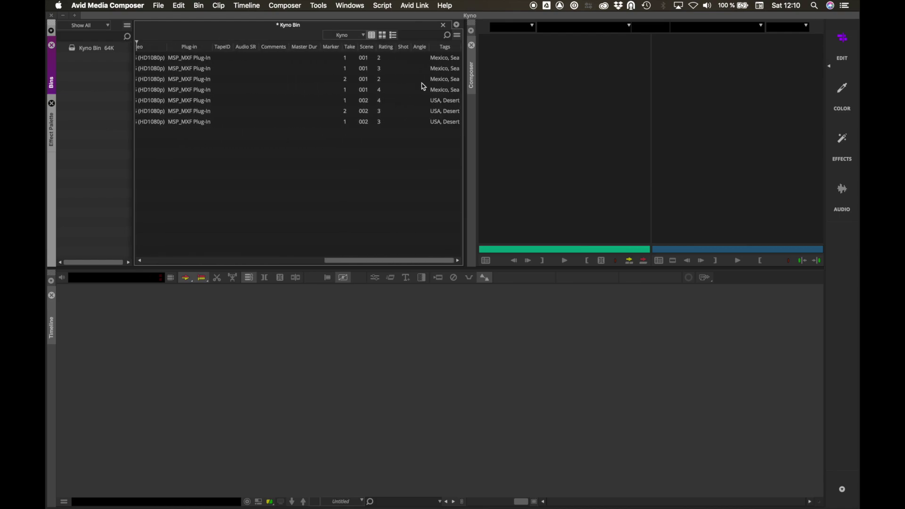
scroll(299, 145, left, 20)
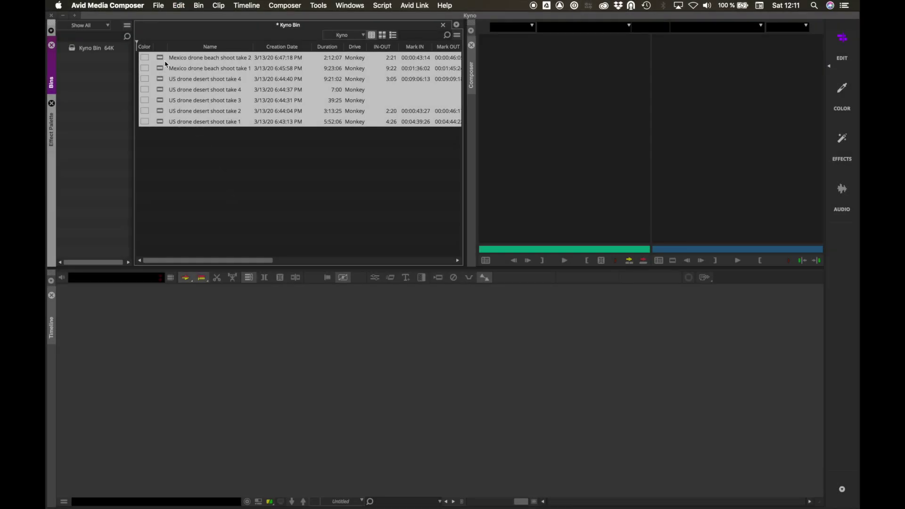
Step: Start another media import for the selected bin clips and choose A Perfect Year.Subclips.ALE
right_click(161, 59)
mouse_move(188, 74)
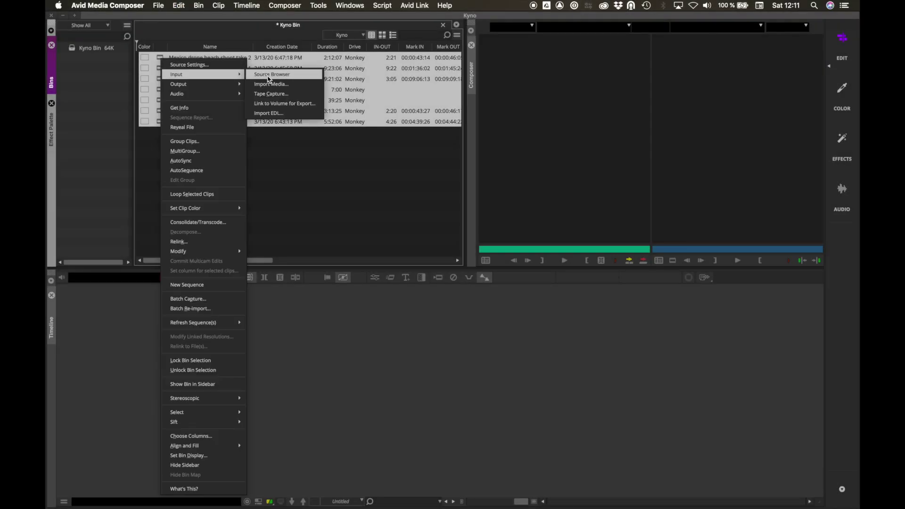
click(269, 84)
click(394, 125)
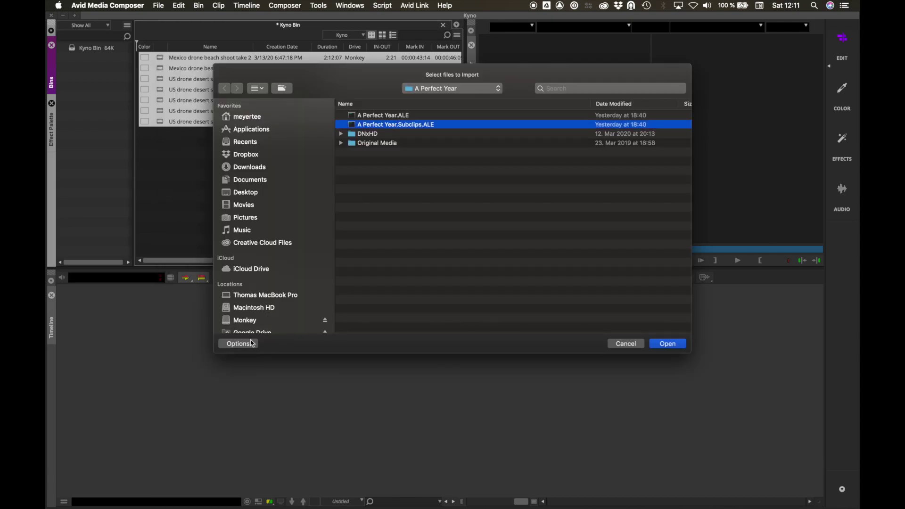
Step: Import A Perfect Year.Subclips.ALE with the Shot Log option "Merge events with known sources and automatically create subclips"
click(248, 346)
click(357, 270)
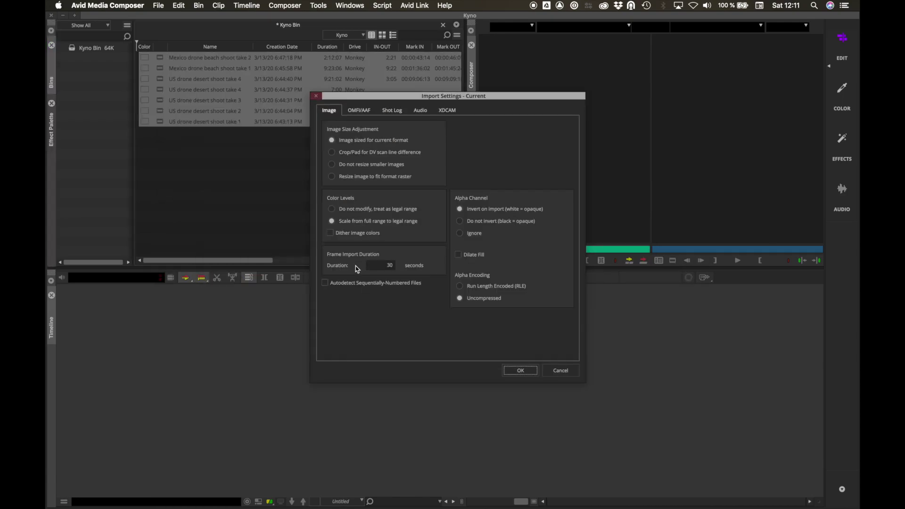
click(389, 113)
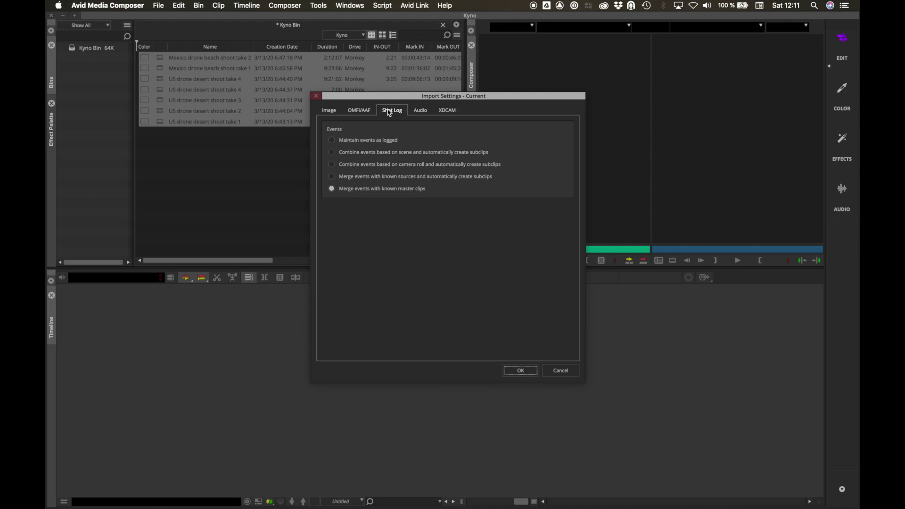
click(360, 181)
click(523, 371)
click(418, 125)
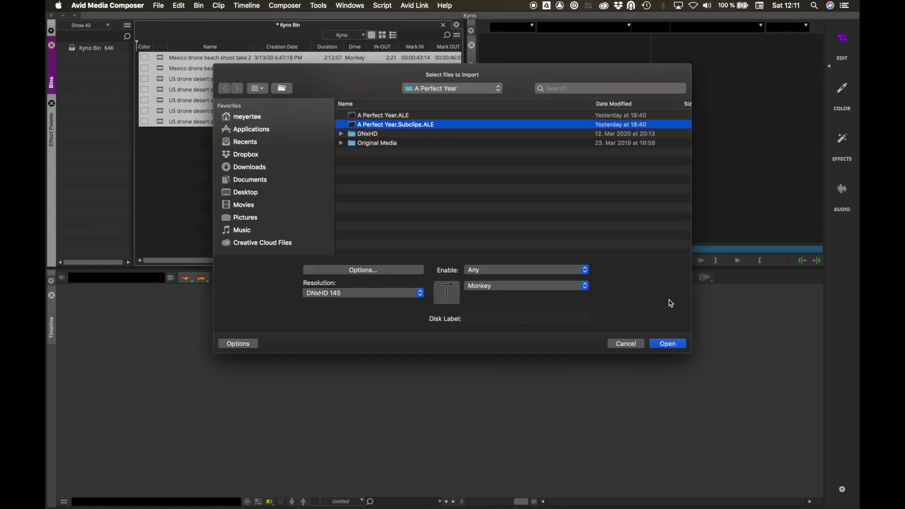
click(668, 344)
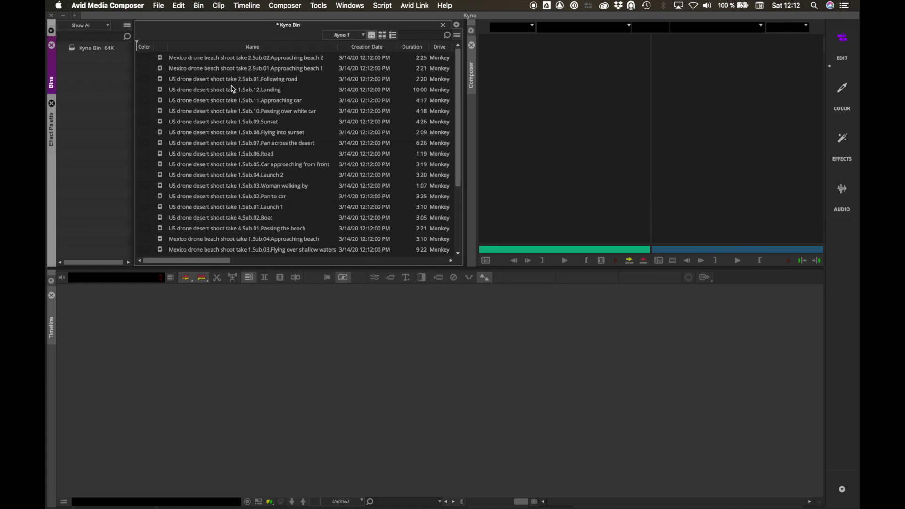
Step: Load the two Approaching beach subclips of Mexico drone beach shoot take 2 in the source monitor and look through the subclip list
double_click(159, 59)
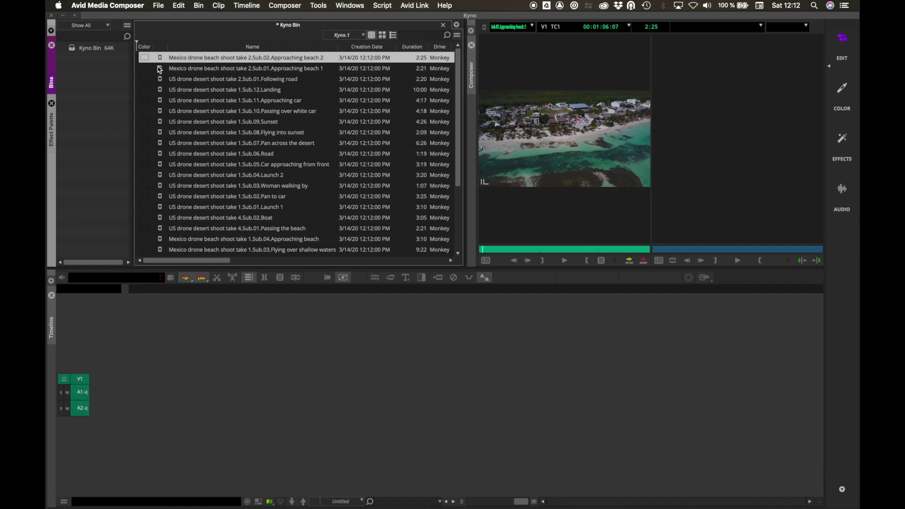
double_click(159, 69)
scroll(183, 121, down, 5)
scroll(184, 120, down, 2)
Step: Sort the Kyno Bin by clip name in ascending order
click(241, 47)
right_click(240, 48)
click(280, 96)
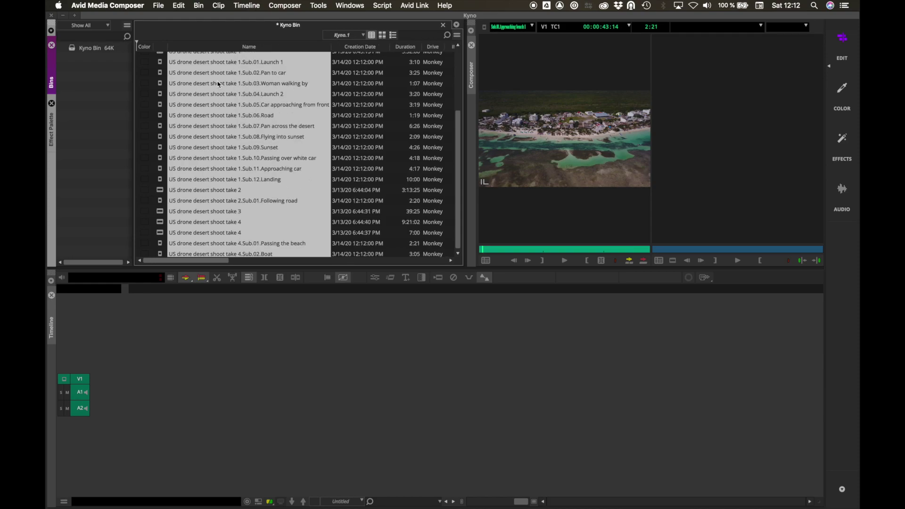
Step: Select subclips Sub.01 to Sub.04 of Mexico drone beach shoot take 1 and try to place them in the timeline
click(171, 59)
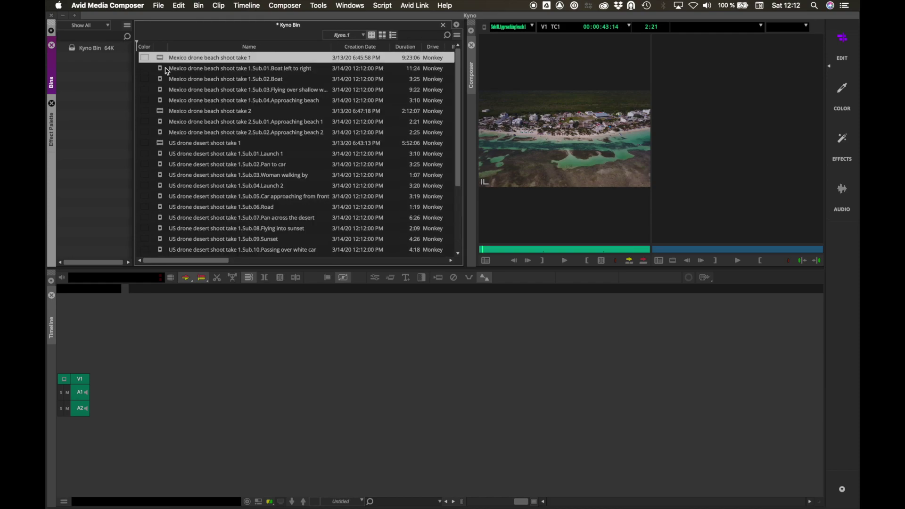
click(167, 70)
shift+click(164, 101)
drag(162, 70, 146, 411)
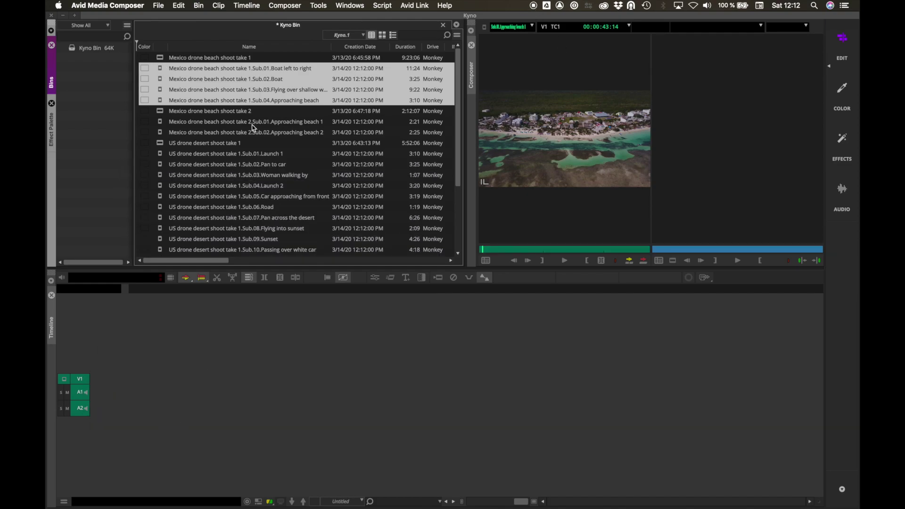
Step: Load the master clip Mexico drone beach shoot take 2 in the source monitor and look through the sorted clip list
double_click(162, 114)
scroll(163, 157, down, 3)
scroll(163, 157, down, 5)
scroll(163, 157, up, 8)
click(160, 59)
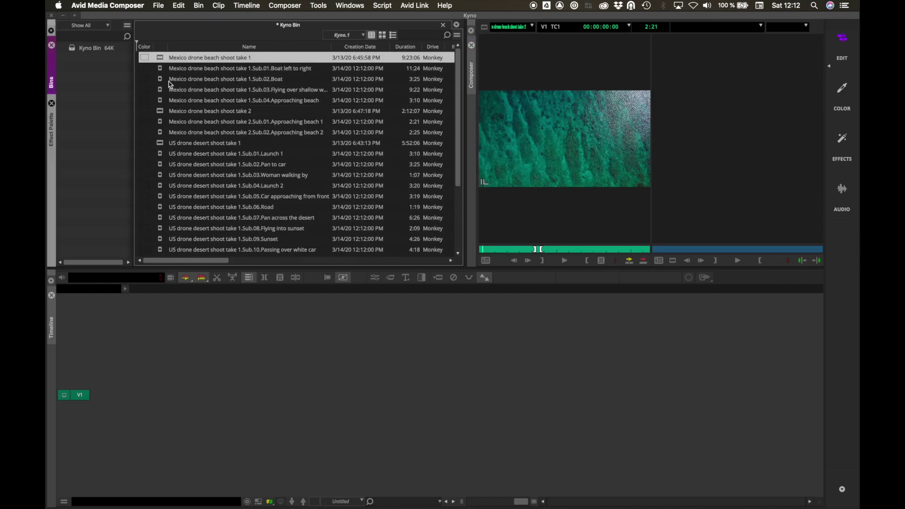
scroll(219, 188, down, 3)
scroll(218, 187, up, 3)
Step: Examine the comments of the Mexico take 1 and take 2 subclips in the bin's Comments column
scroll(219, 187, right, 5)
scroll(218, 187, right, 6)
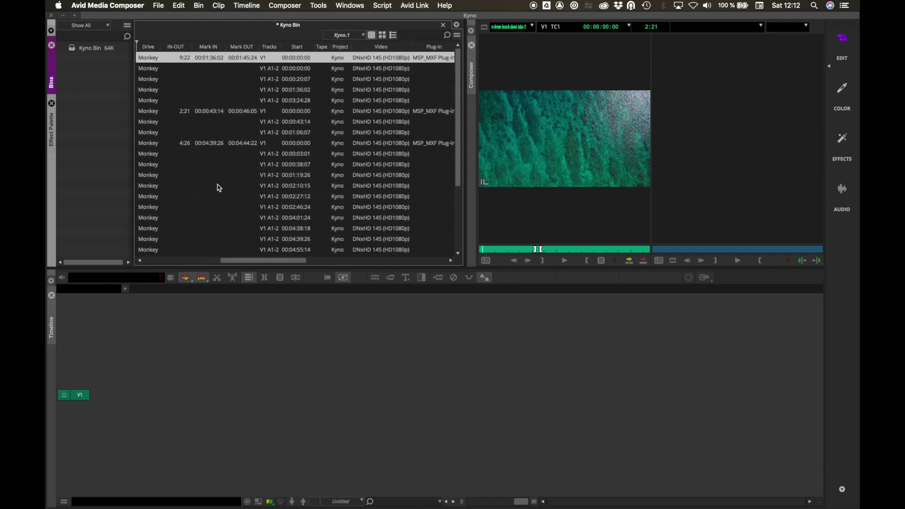
click(337, 80)
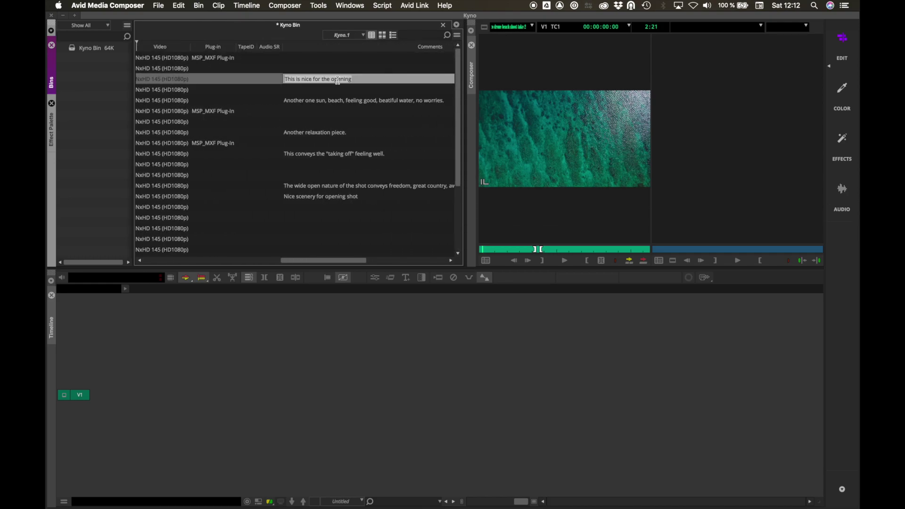
click(341, 102)
click(374, 132)
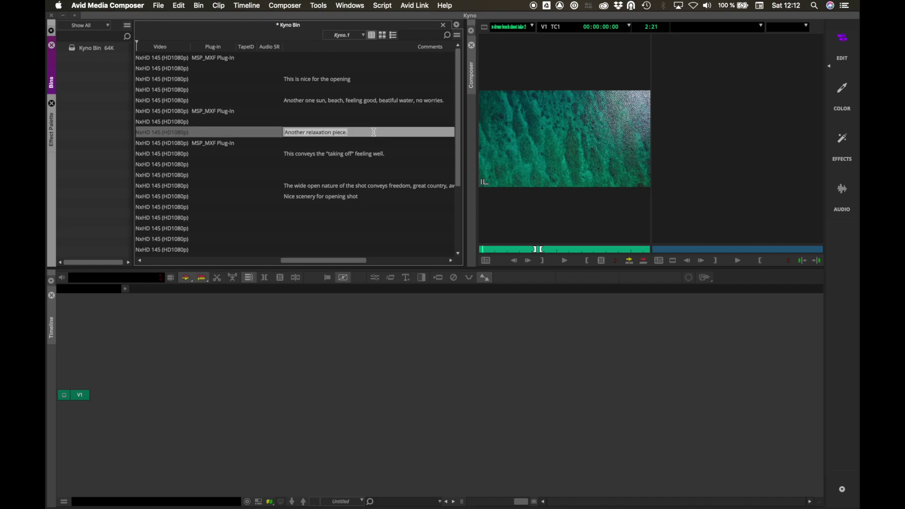
Step: Search the Kyno Bin for "beach" and check the matching clips' comments, ratings and tags
click(417, 37)
text(beach)
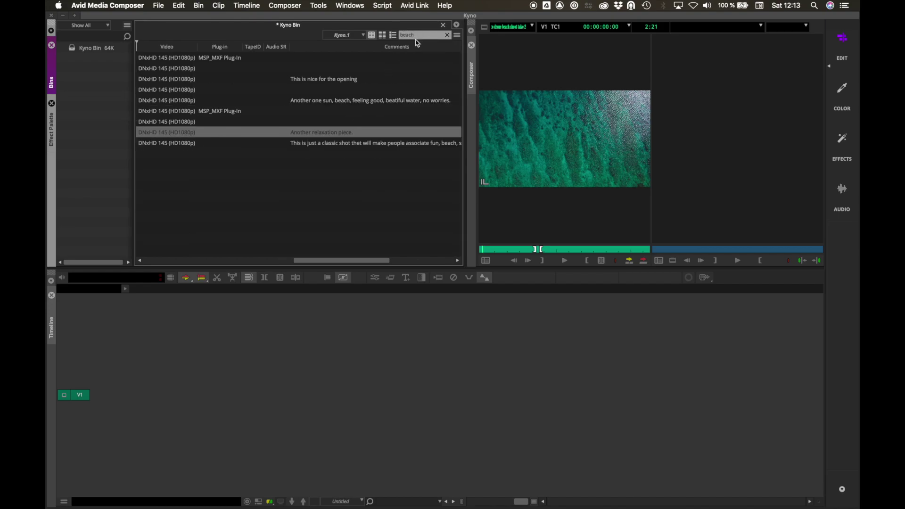
scroll(392, 93, right, 8)
Step: Change the bin search to "mexico" and check the matching clips' metadata columns
key(super+a)
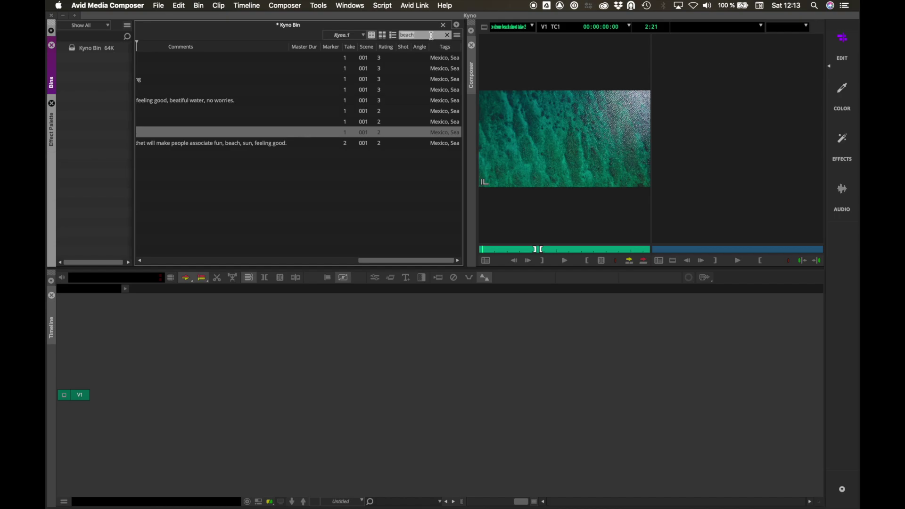
text(mexi)
scroll(341, 129, left, 8)
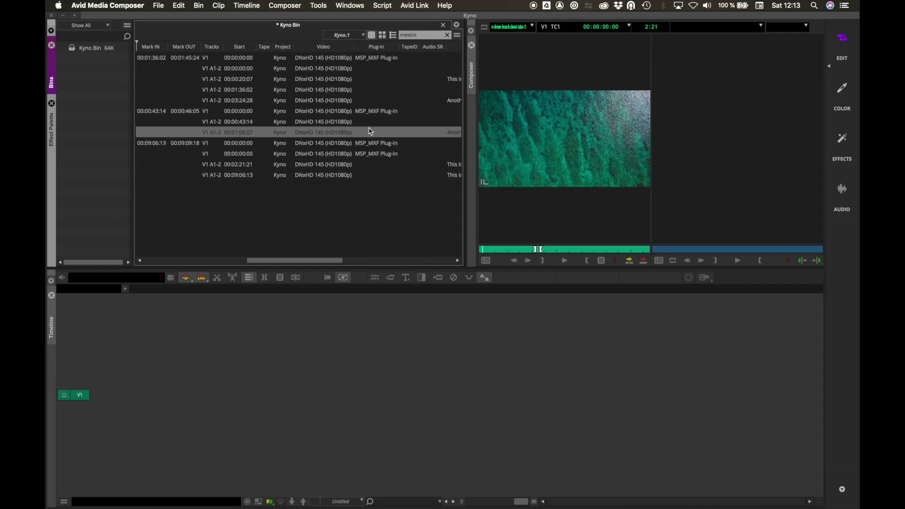
scroll(371, 132, right, 8)
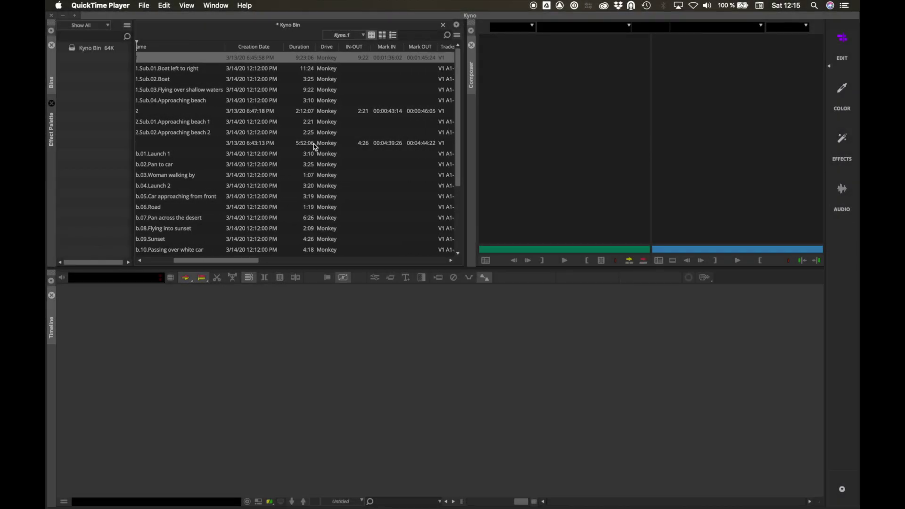
Step: Review the imported metadata of the unfiltered clips and subclips across to the Comments column
scroll(315, 147, right, 8)
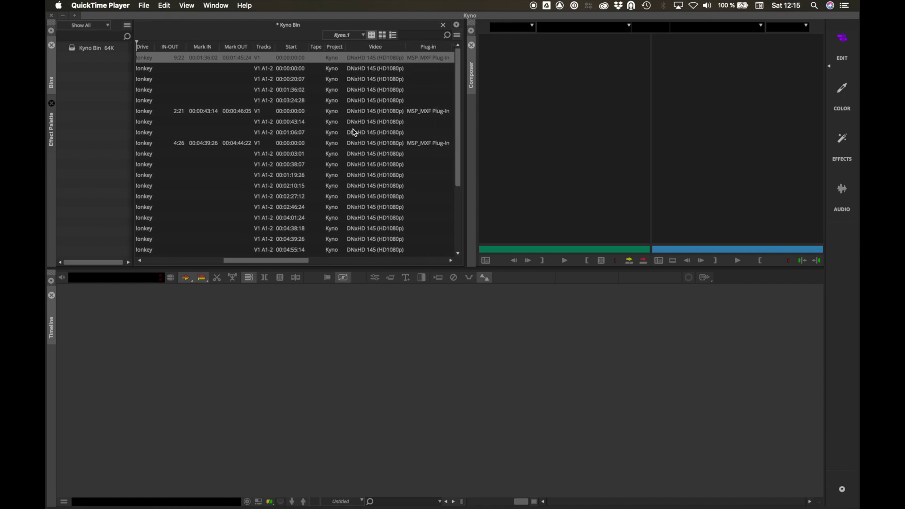
scroll(355, 132, right, 6)
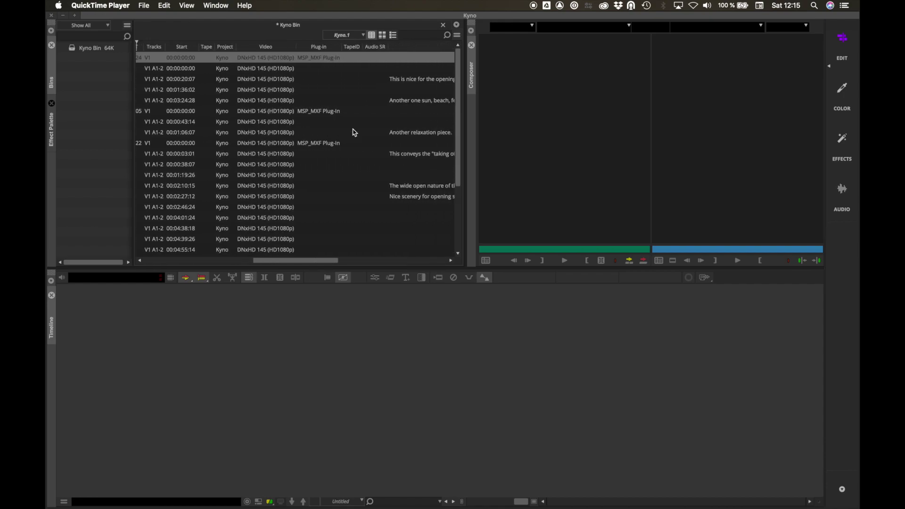
scroll(355, 133, right, 6)
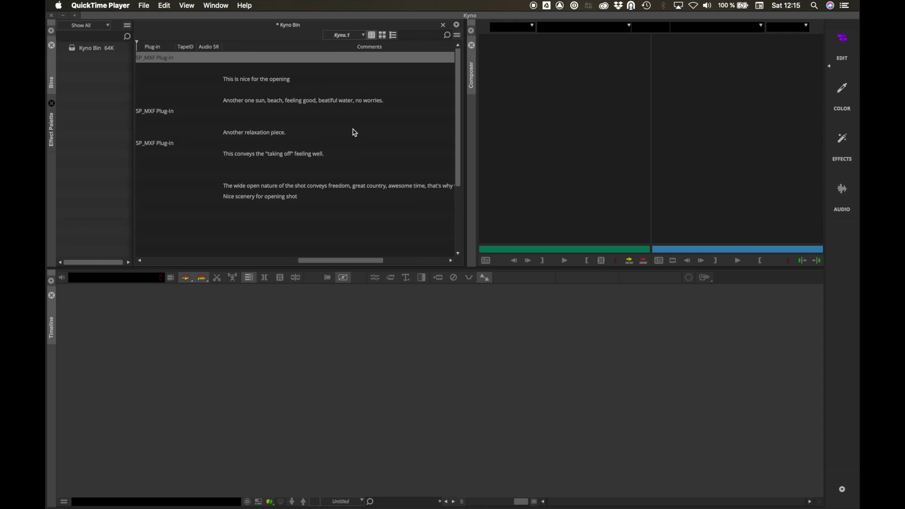
Step: Review the columns beyond Comments, and browse the desert and beach subclips with their timecode and video metadata
scroll(355, 132, right, 6)
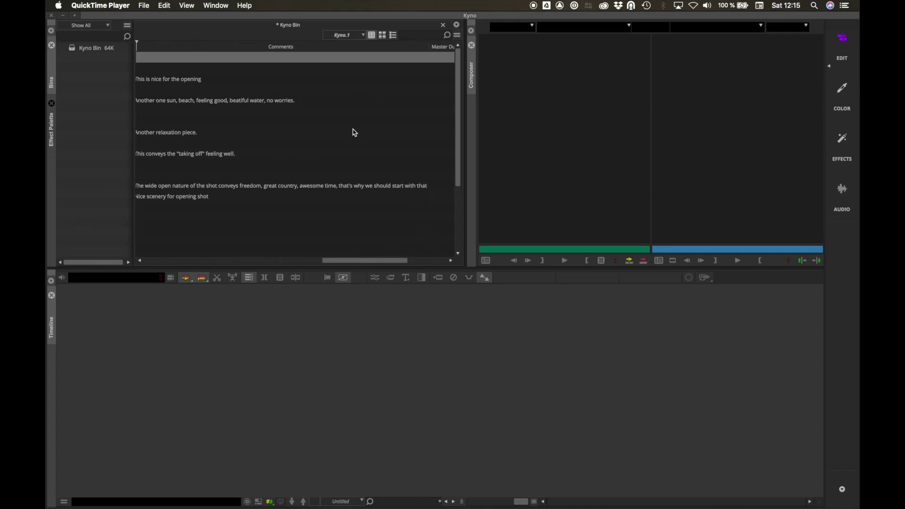
scroll(354, 132, right, 3)
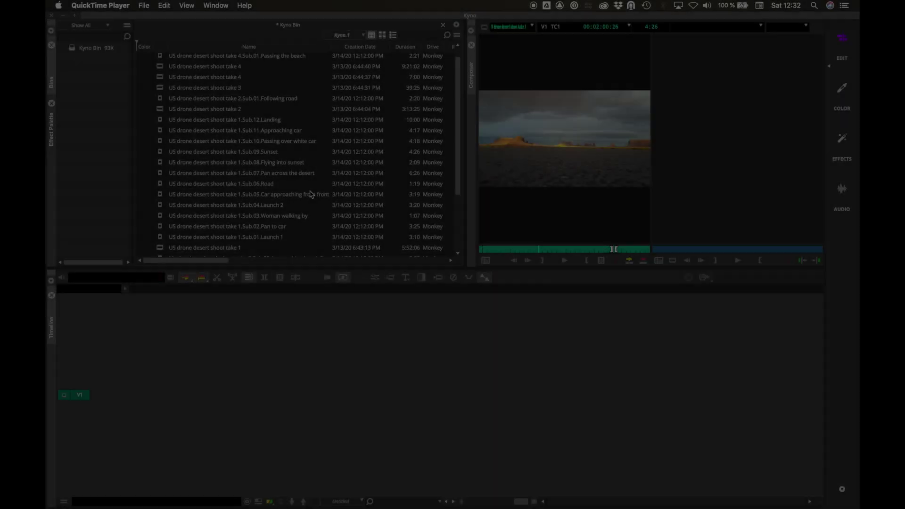
scroll(311, 194, down, 5)
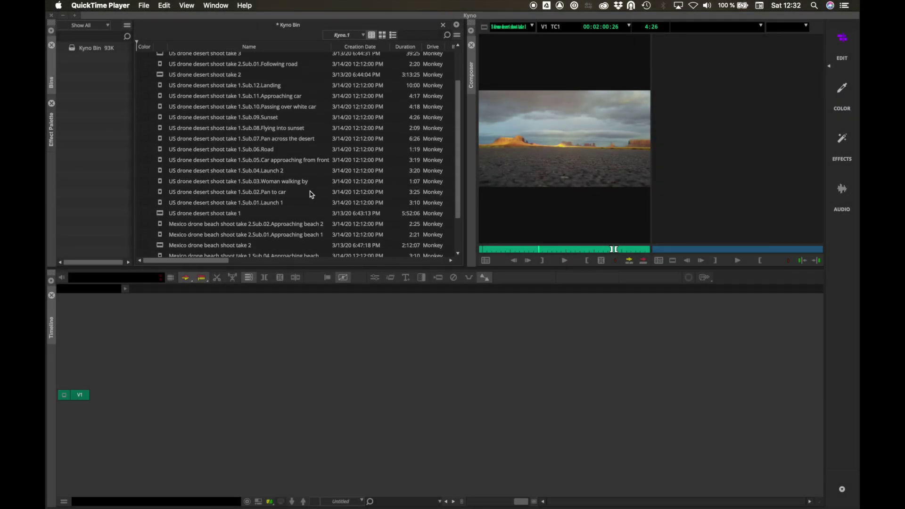
scroll(312, 194, up, 4)
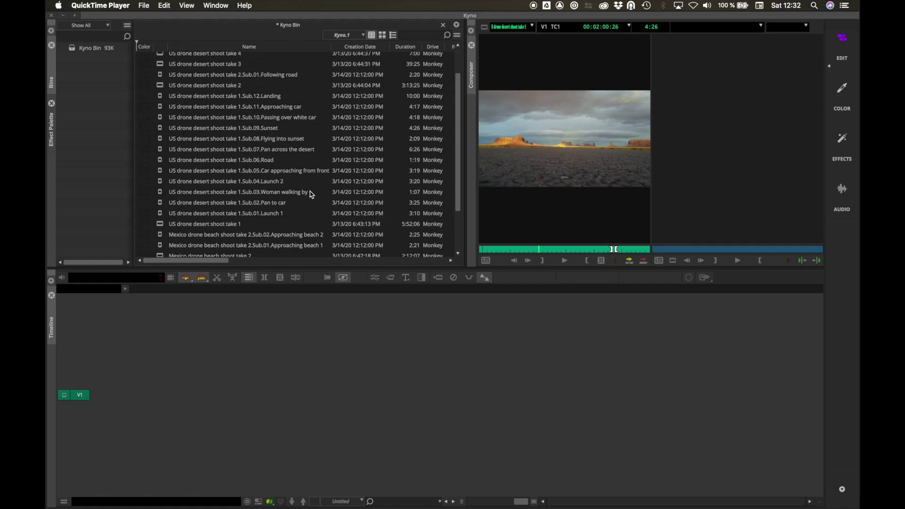
scroll(312, 195, right, 10)
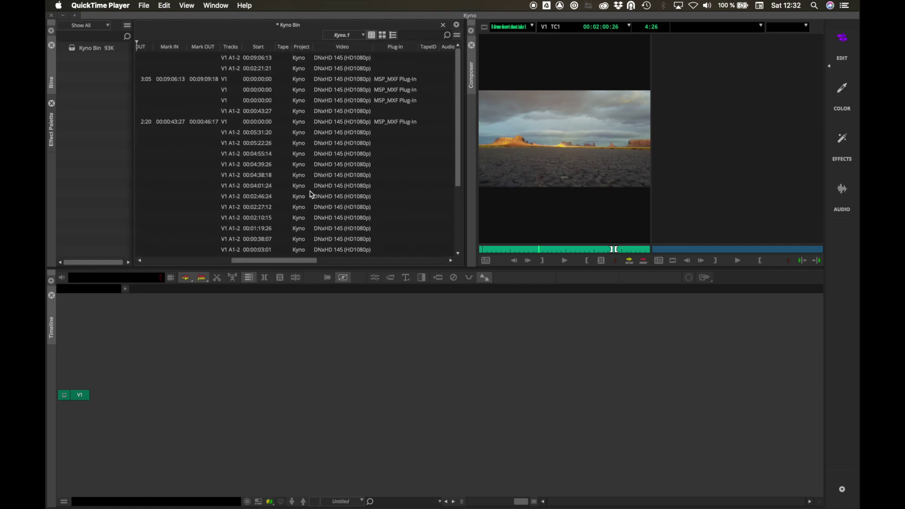
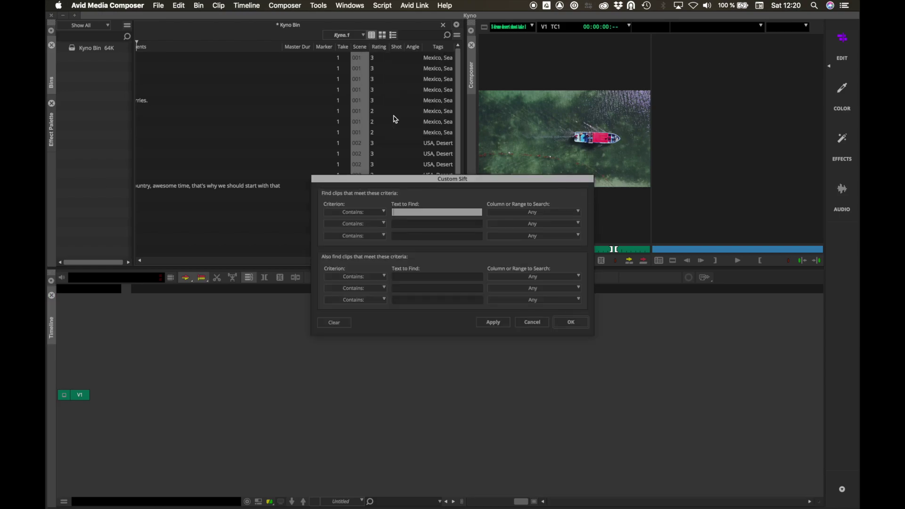
Step: Apply a custom sift to the bin for clips whose Scene column contains 001
click(523, 219)
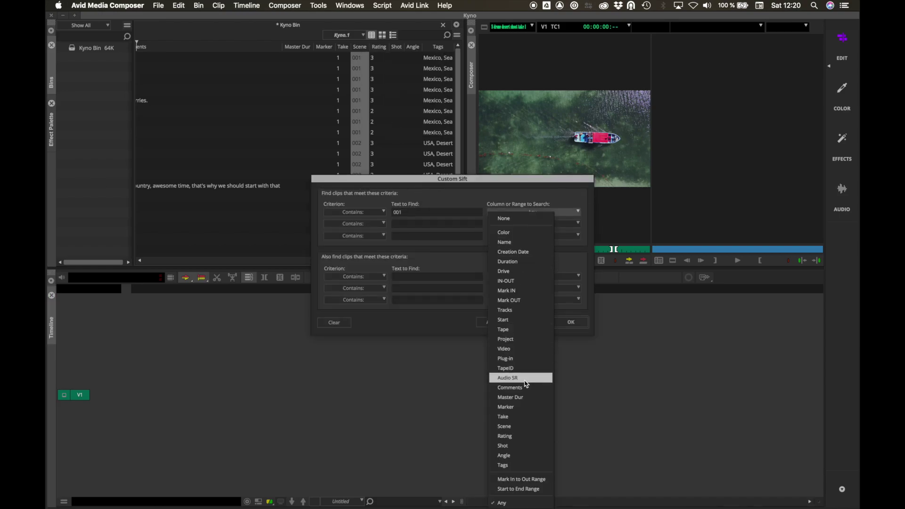
click(504, 426)
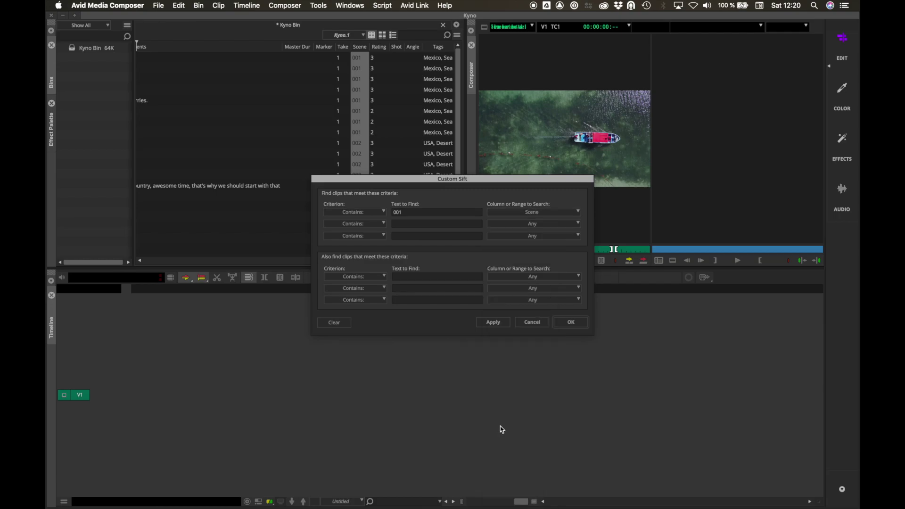
click(569, 323)
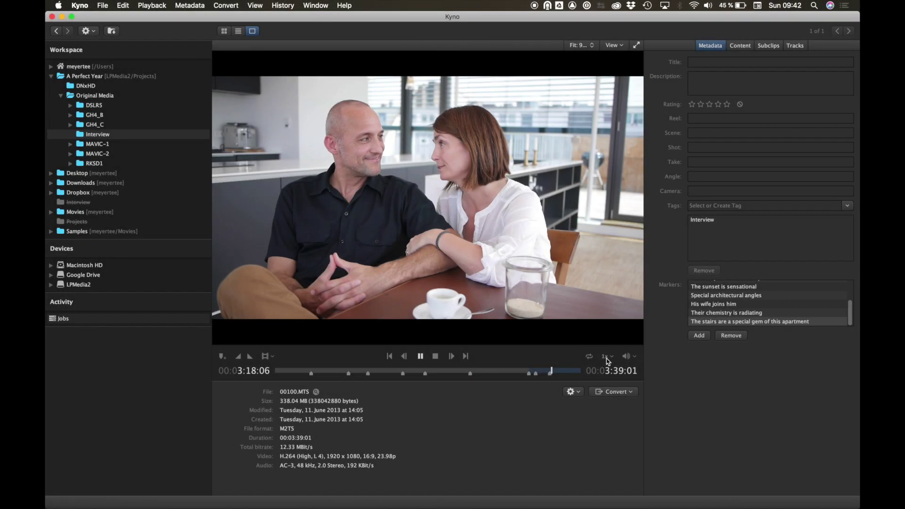
Step: In Kyno, play interview clip 00100.MTS at 1.5x and add a marker named "New perspectives" at 00:03:25:18
click(606, 367)
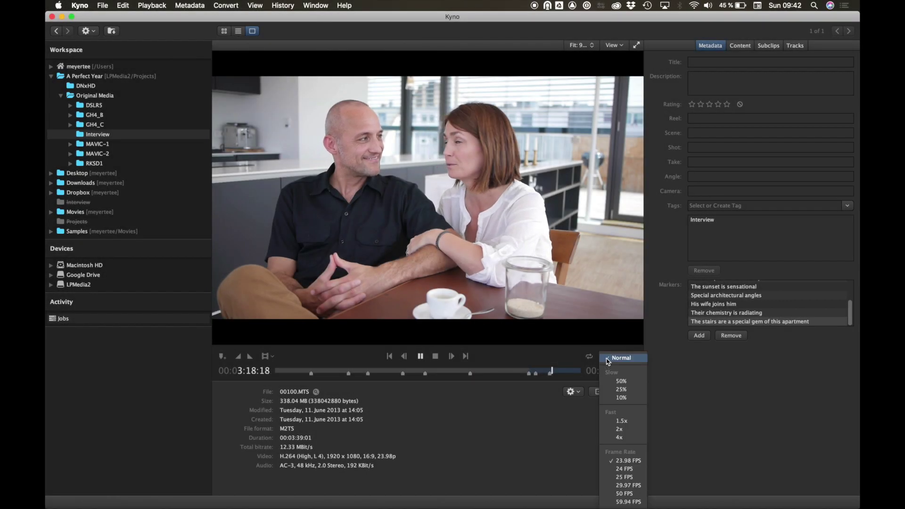
click(621, 420)
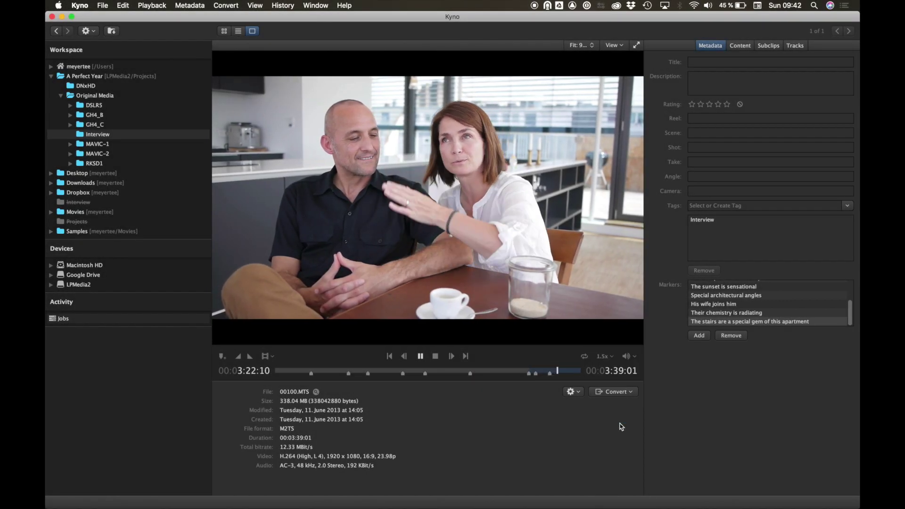
key(space)
text(mNew perspective)
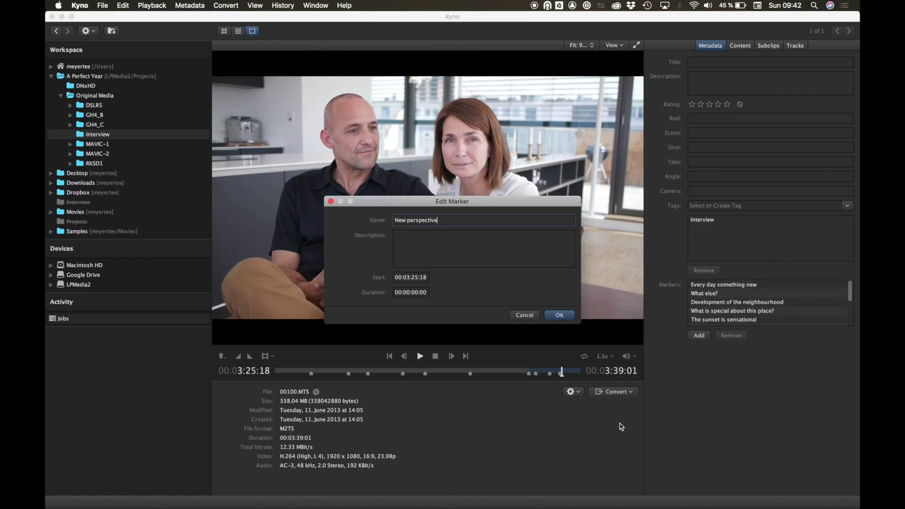
key(Return)
key(space)
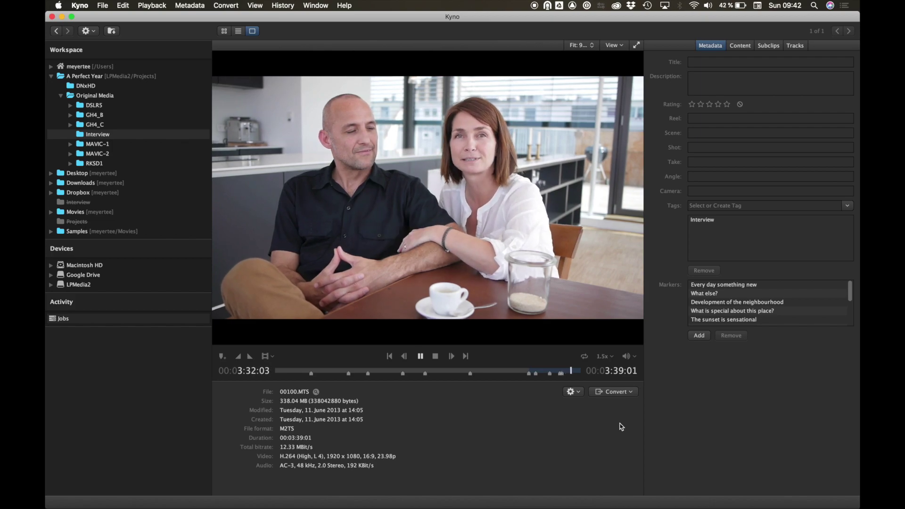
Step: Add a marker named "Looking at his wife" at 00:03:34:05 in the interview clip
key(space)
text(mL)
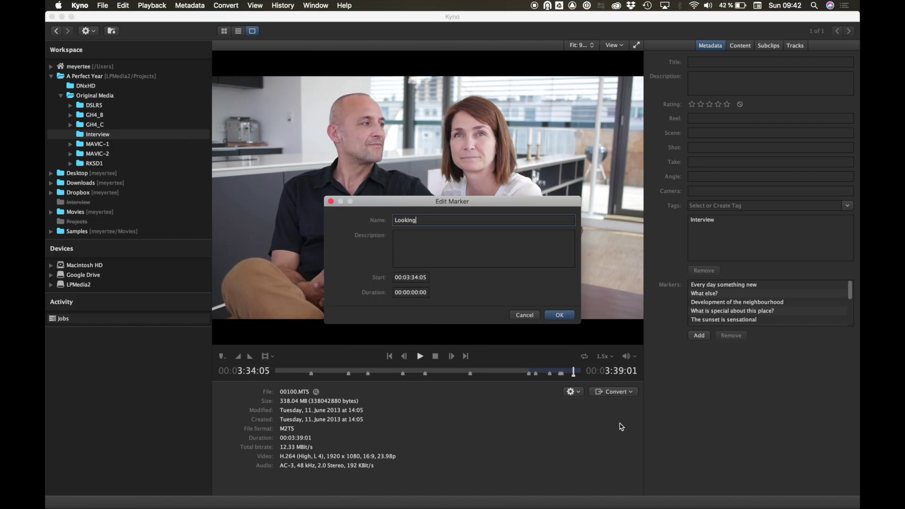
text(ooking at his wife)
key(Return)
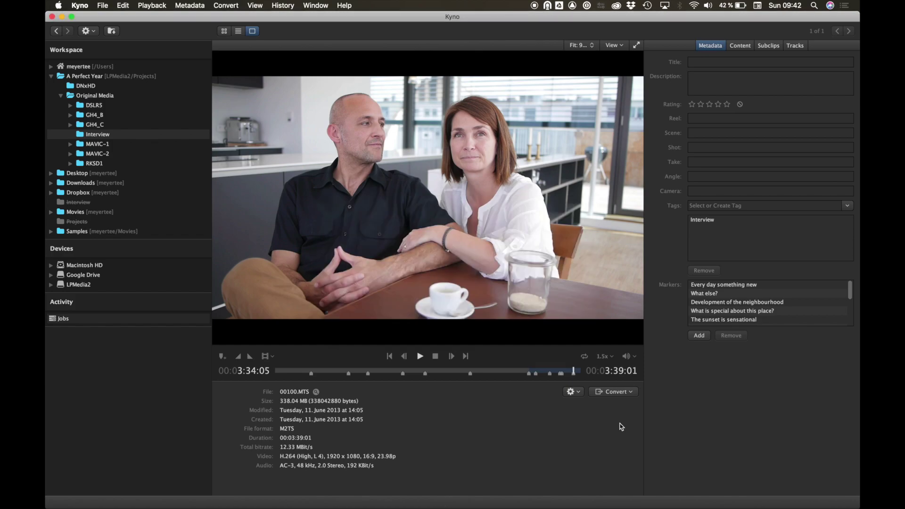
Step: Transcode 00100.MTS with the DNxHD 1080p/29.97 145 (1) preset into the A Perfect Year project's DNxHD folder
click(615, 392)
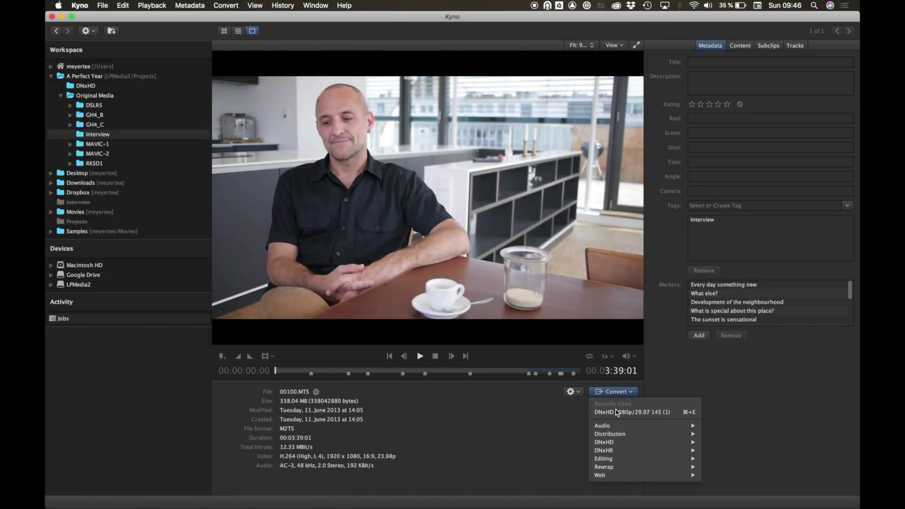
click(618, 413)
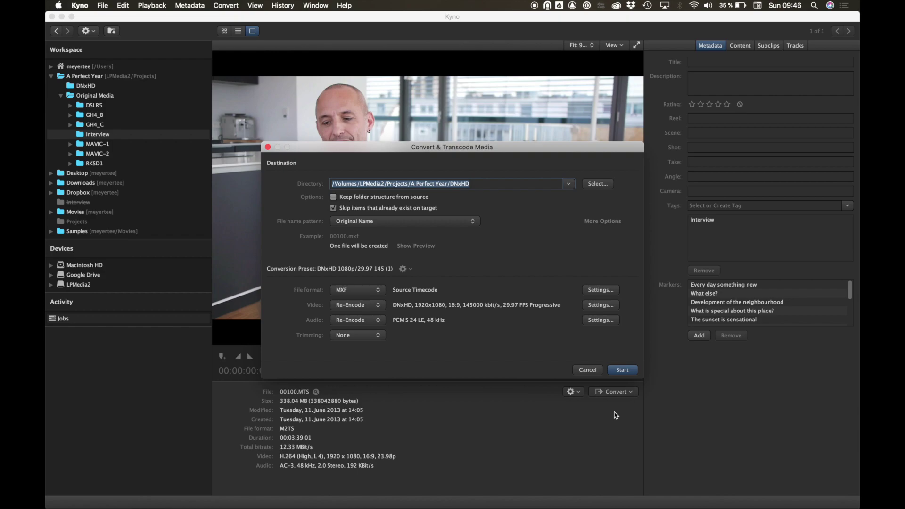
click(625, 371)
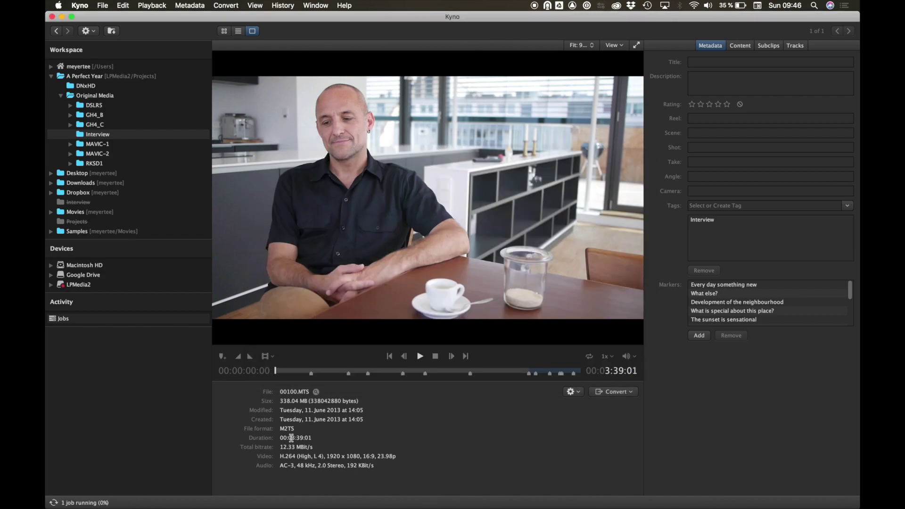
Step: Check the conversion job's progress and open the transcoded 00100.mxf from the DNxHD folder
click(90, 502)
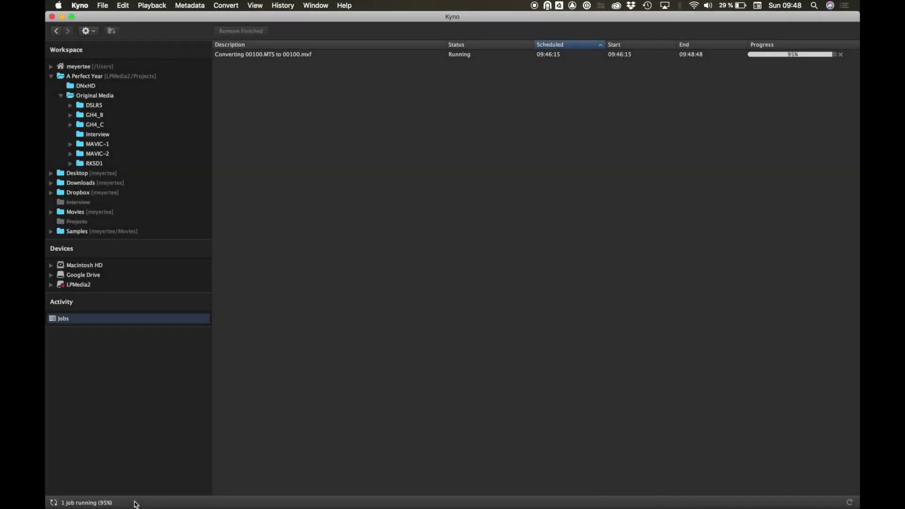
click(321, 56)
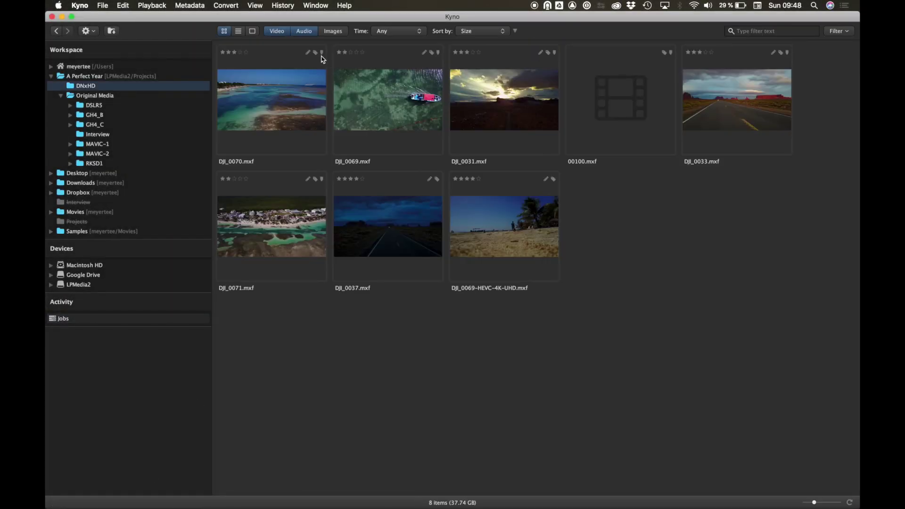
double_click(602, 115)
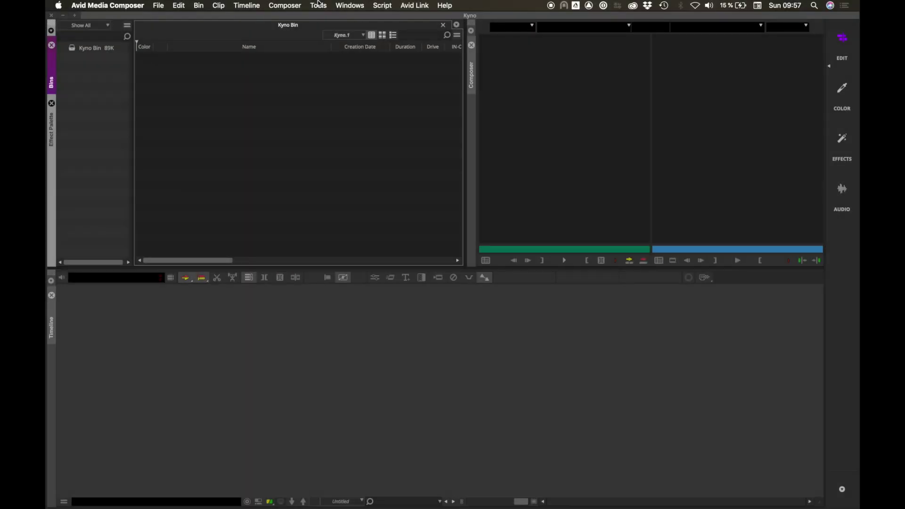
Step: In Avid Media Composer, use the Source Browser to import 00100.mxf from the DNxHD folder into Kyno Bin at DNxHD 145
click(319, 6)
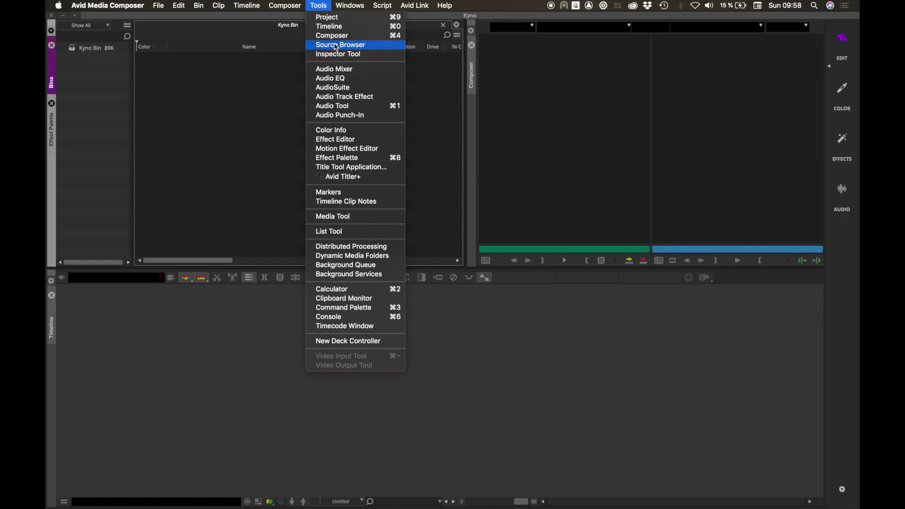
click(337, 47)
double_click(547, 204)
double_click(499, 208)
double_click(446, 205)
click(448, 208)
click(350, 320)
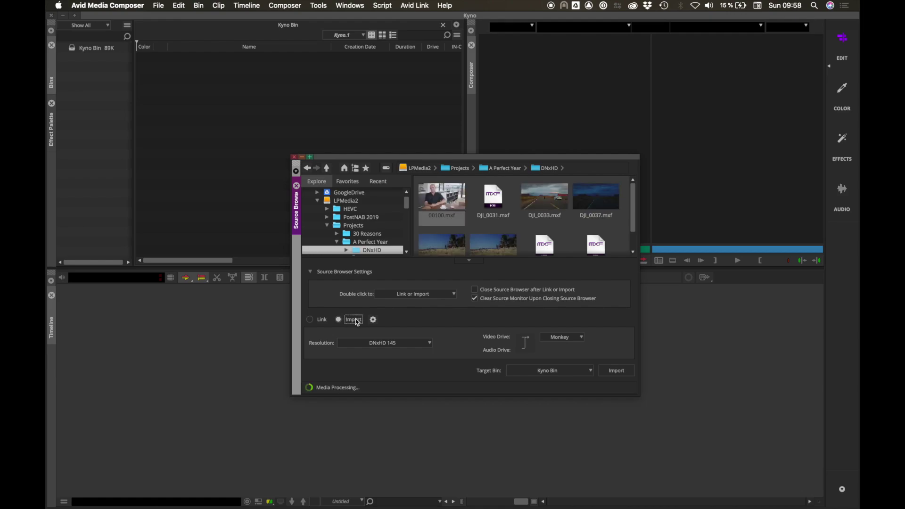
click(617, 370)
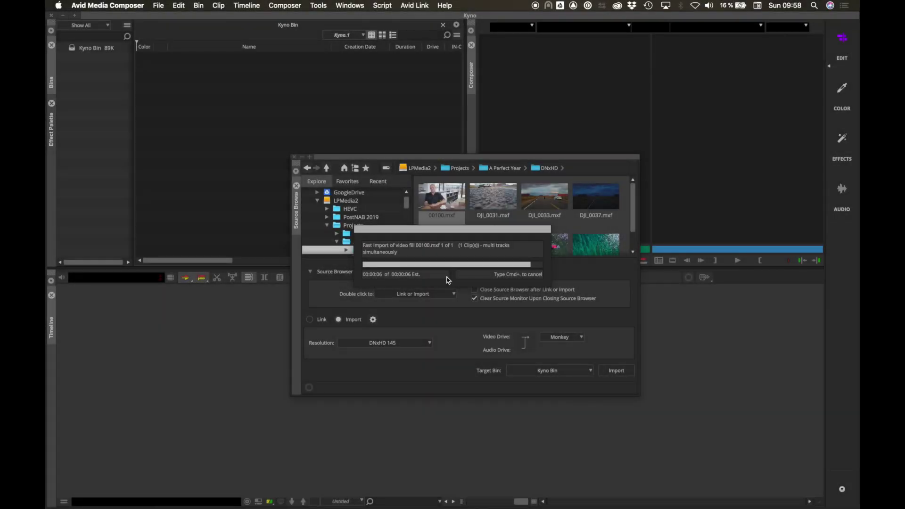
Step: Close the Source Browser, load clip 00100 into the source monitor and open the Markers window beneath the bin
click(302, 157)
double_click(189, 58)
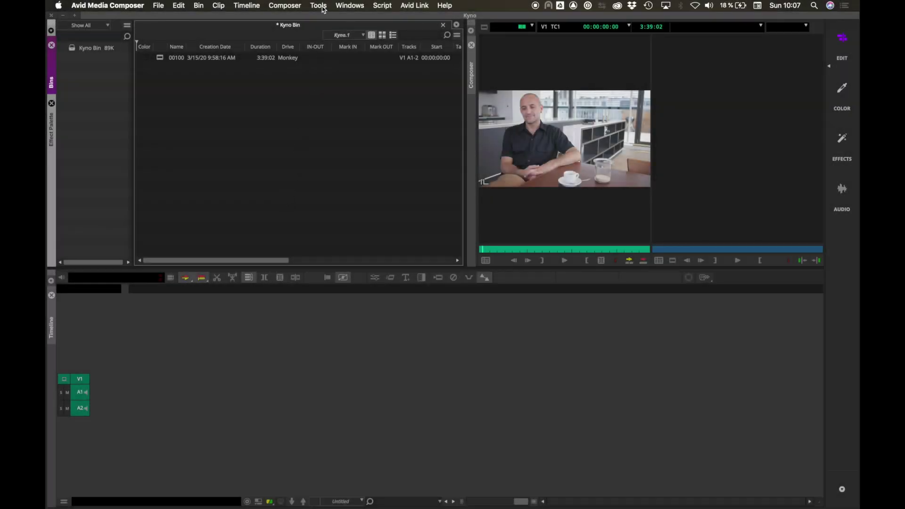
click(319, 5)
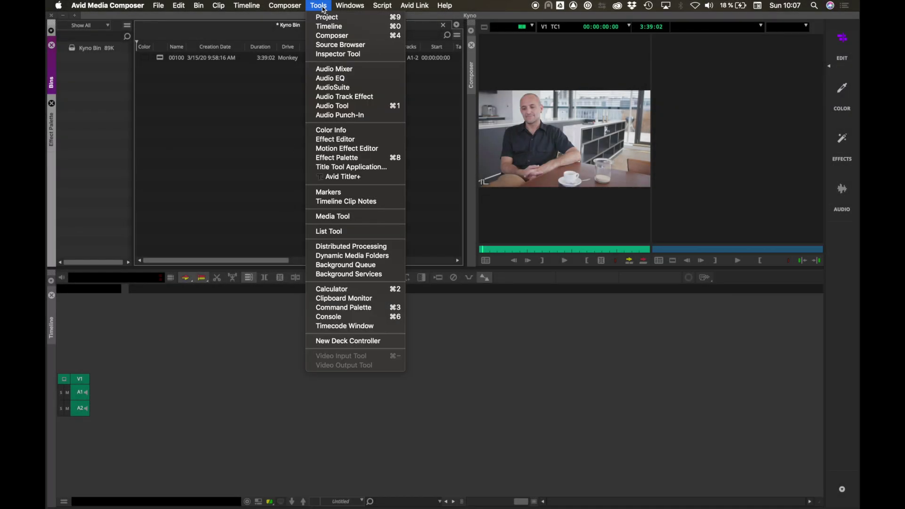
click(327, 192)
drag(355, 174, 214, 224)
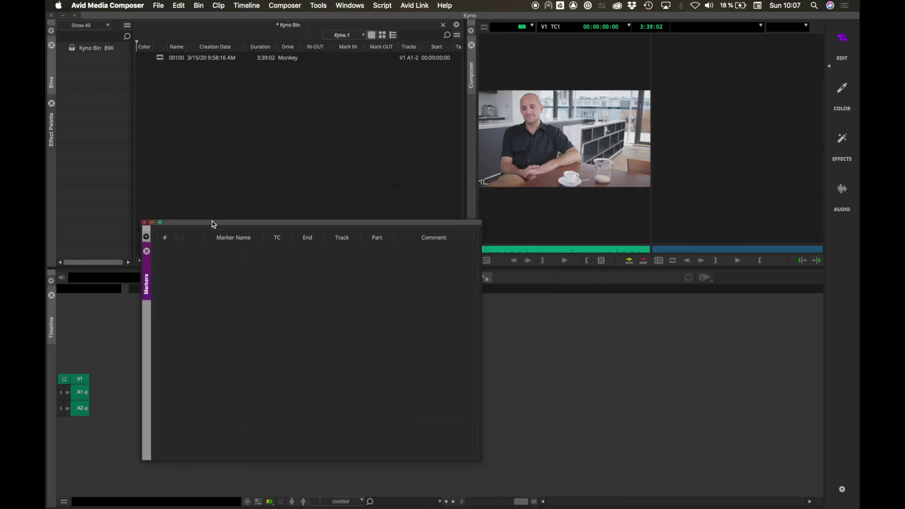
click(160, 59)
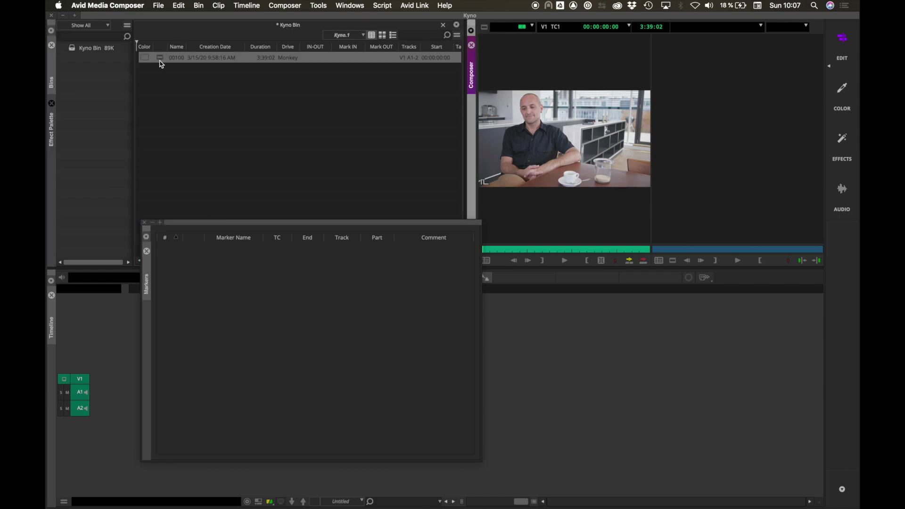
click(213, 355)
Step: Switch to Kyno and copy all markers of the transcoded 00100.mxf
key(super+Tab)
key(super+Tab)
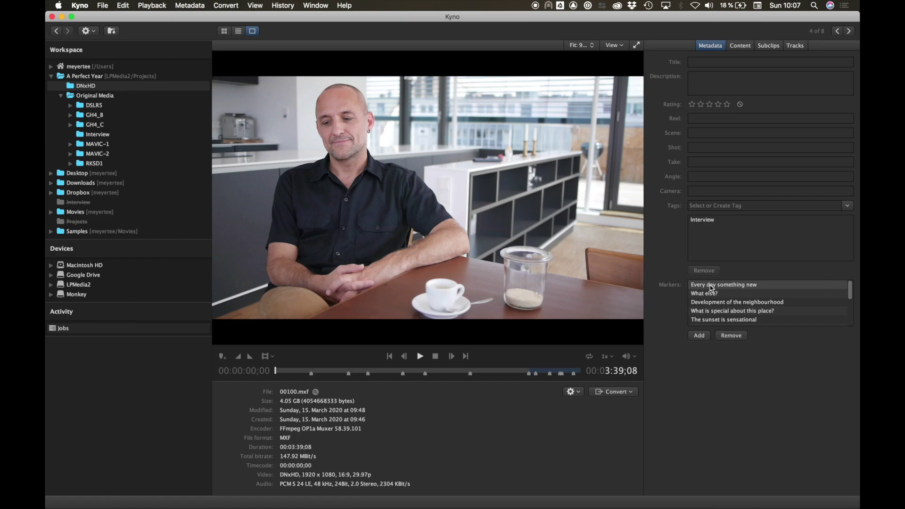
click(712, 286)
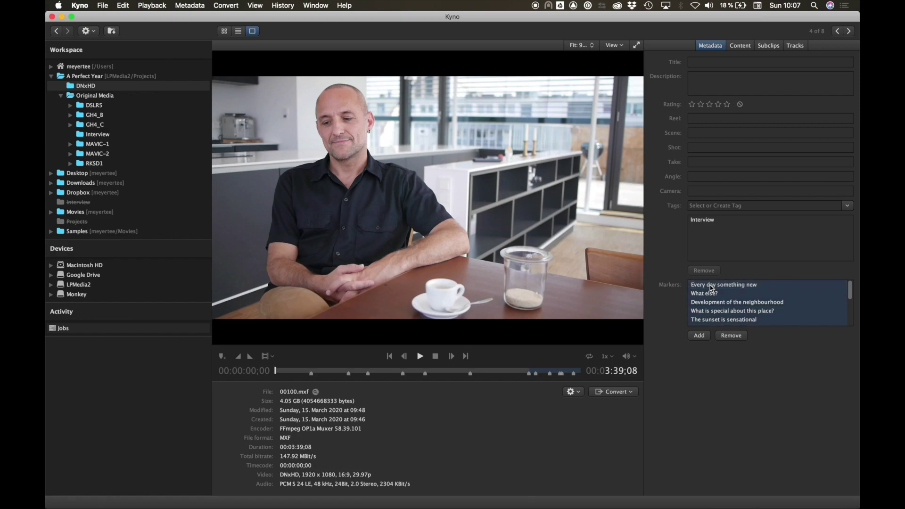
right_click(711, 288)
click(724, 314)
Step: Switch back to Avid Media Composer and paste the copied markers into the Markers window for clip 00100
key(super+Tab)
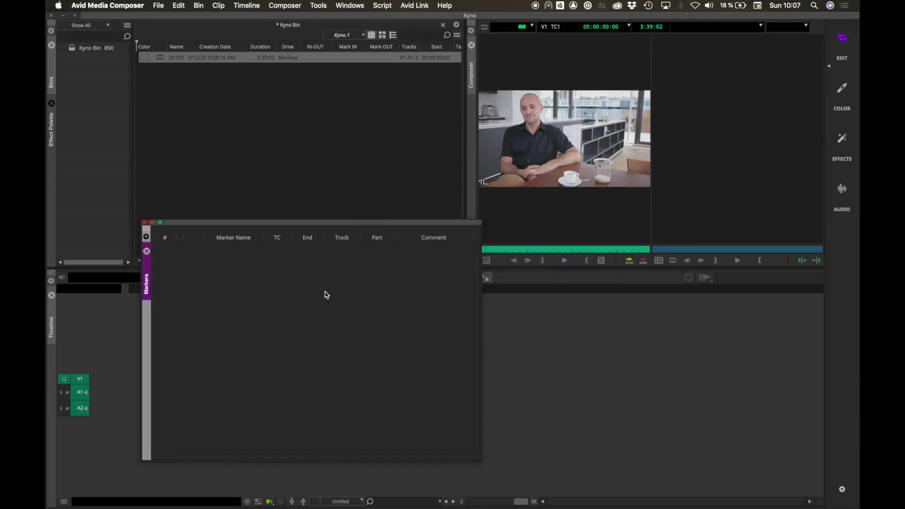
click(180, 5)
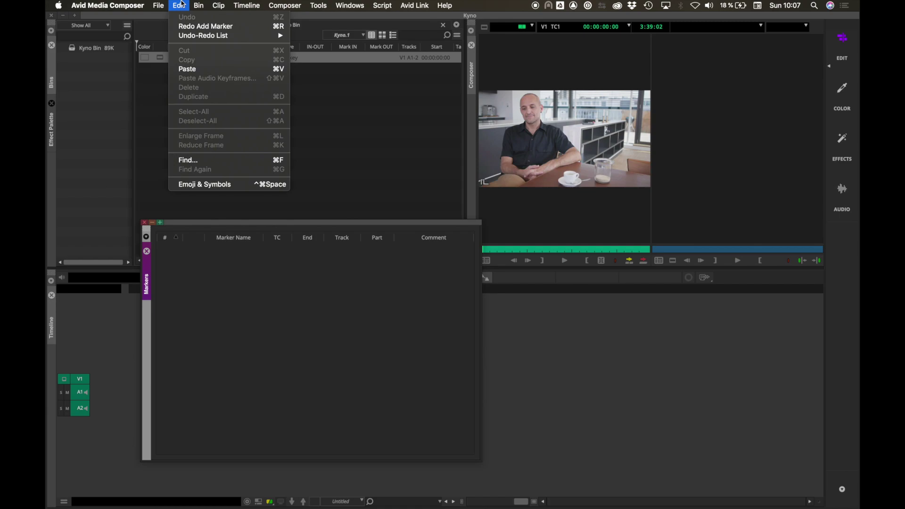
click(186, 69)
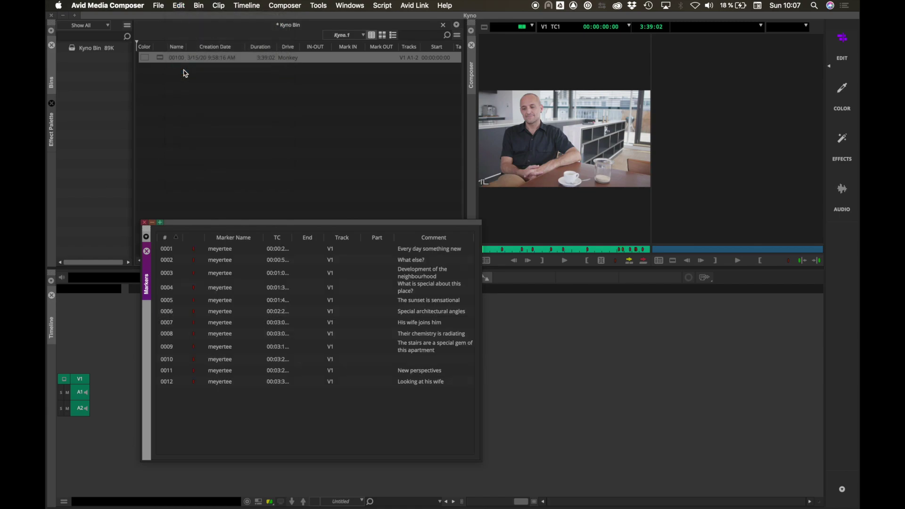
Step: Jump to several pasted markers, including "What is special about this place?", "New perspectives" and "Looking at his wife", to check their frames
click(194, 251)
click(194, 287)
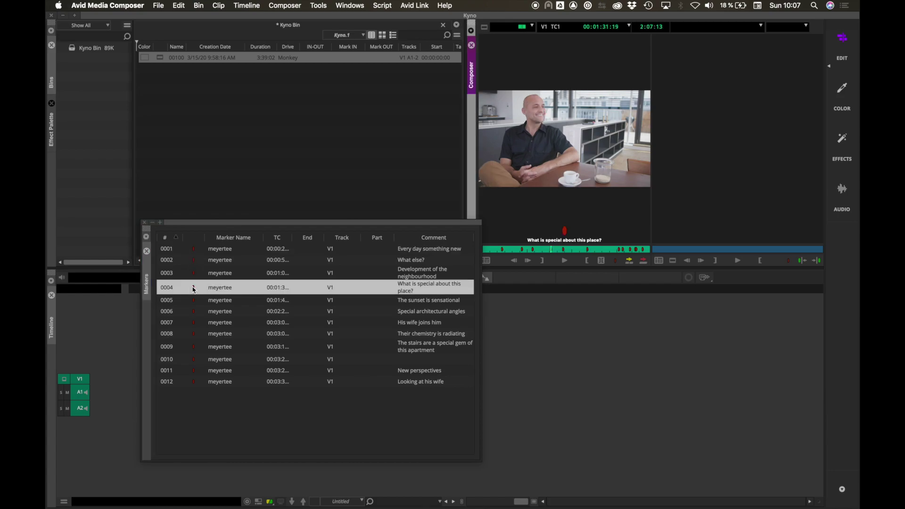
click(194, 370)
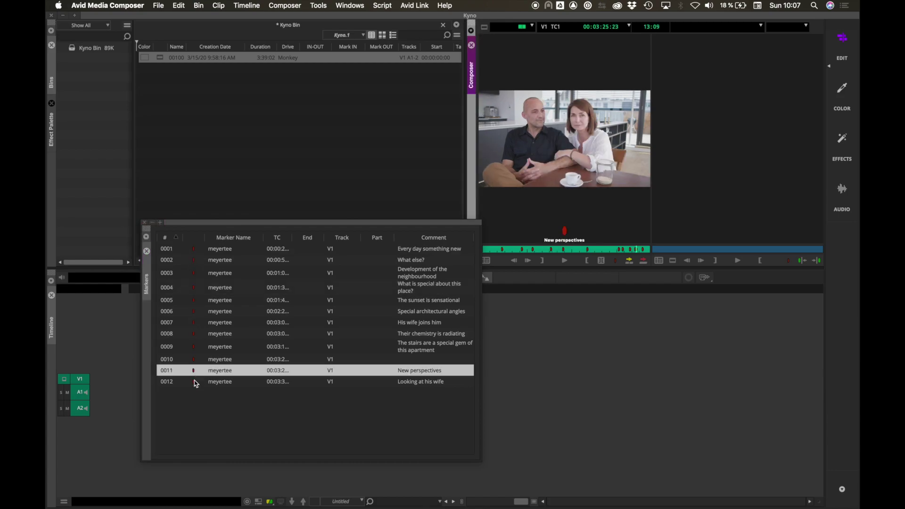
click(194, 382)
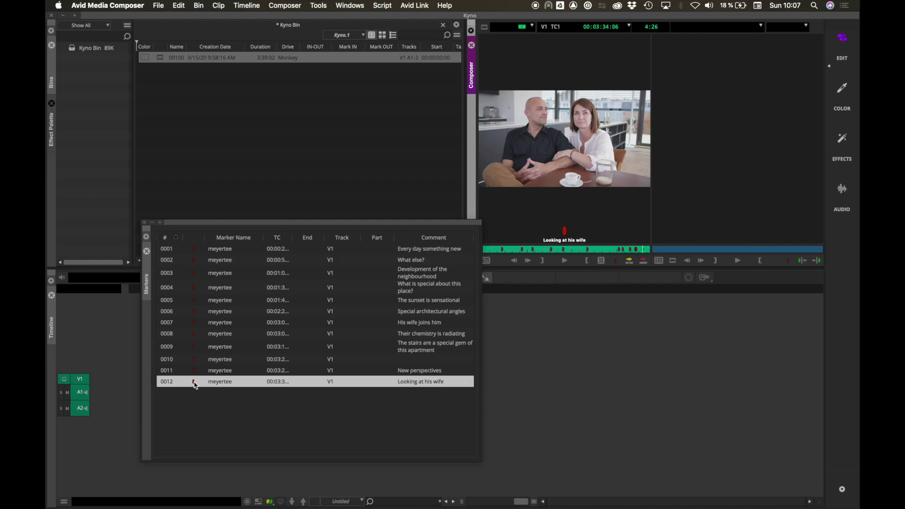